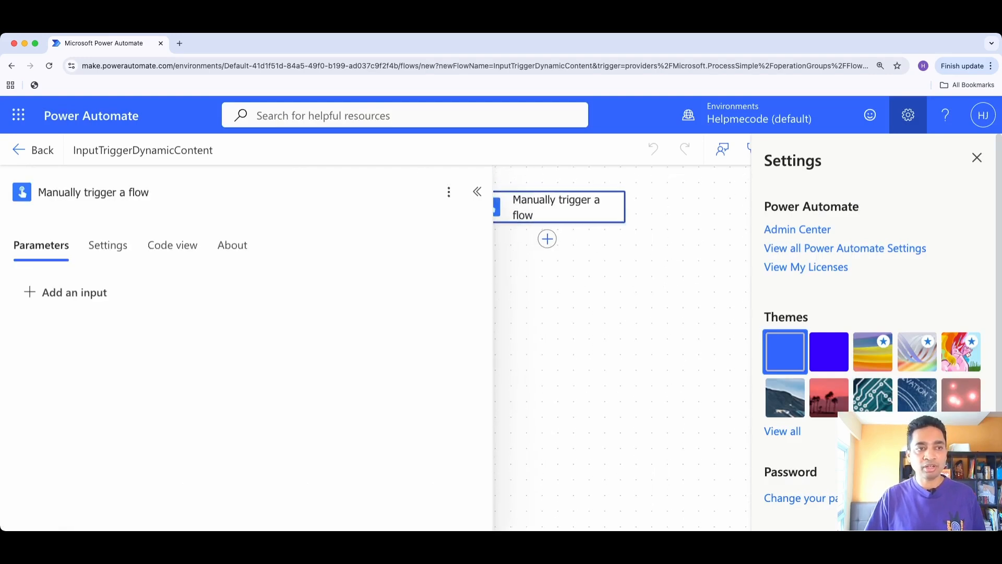
# Add a text input called Name to the manual trigger, keeping its default prompt
pyautogui.click(67, 292)
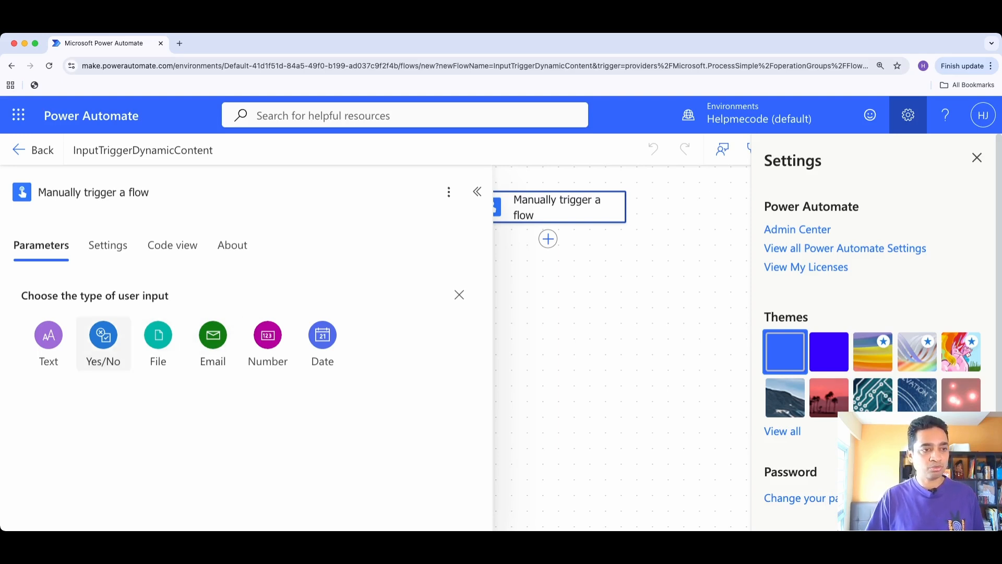
pyautogui.click(49, 337)
pyautogui.press('super+a')
pyautogui.write('Name')
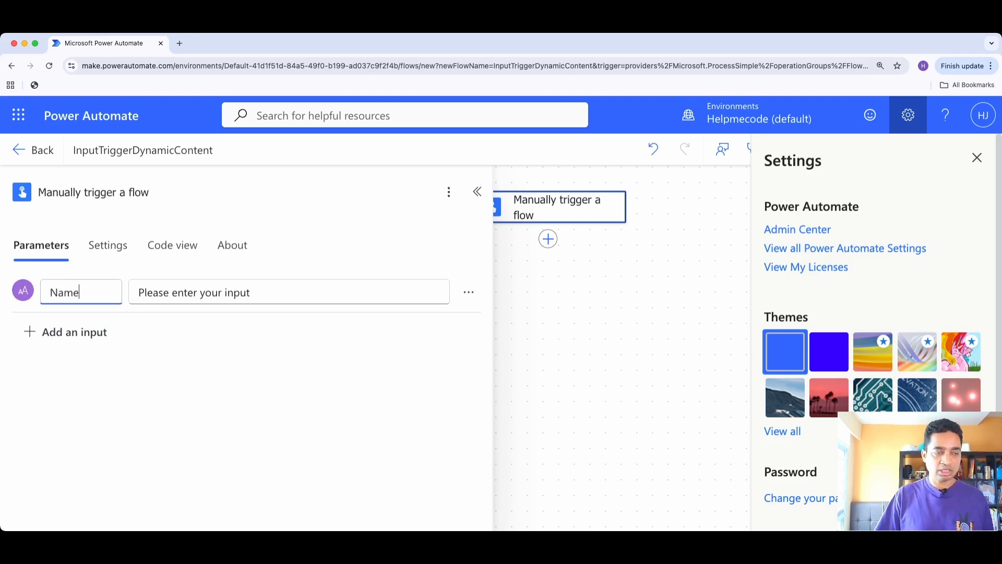
pyautogui.press('Tab')
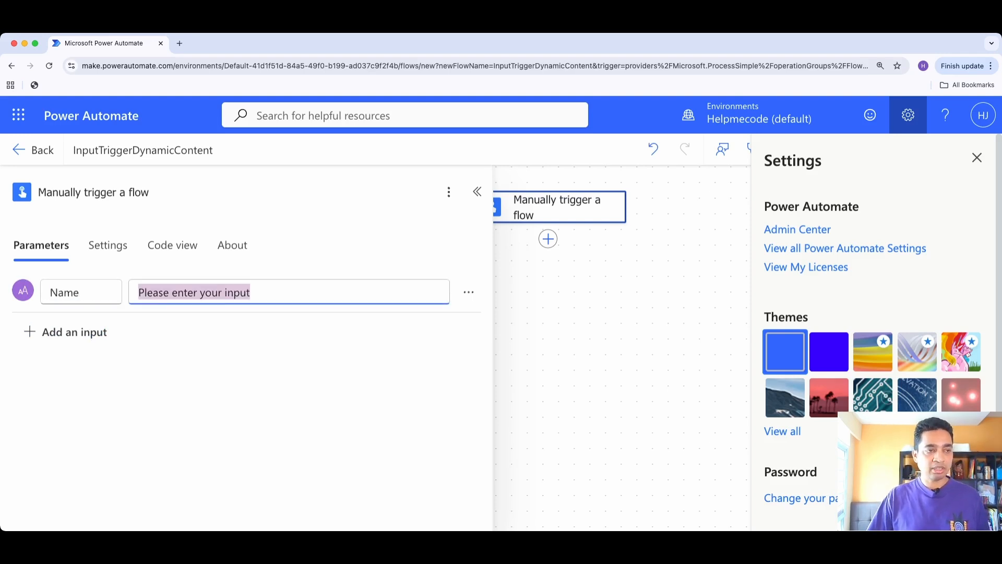
pyautogui.press('Tab')
pyautogui.press('Tab')
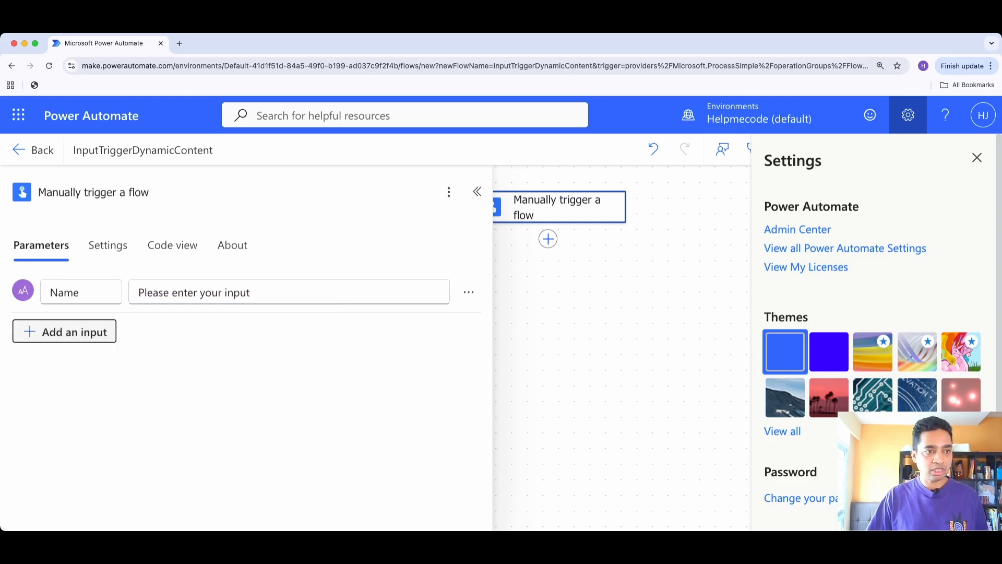
# Add a number input called Amount Pending to the manual trigger
pyautogui.press('Return')
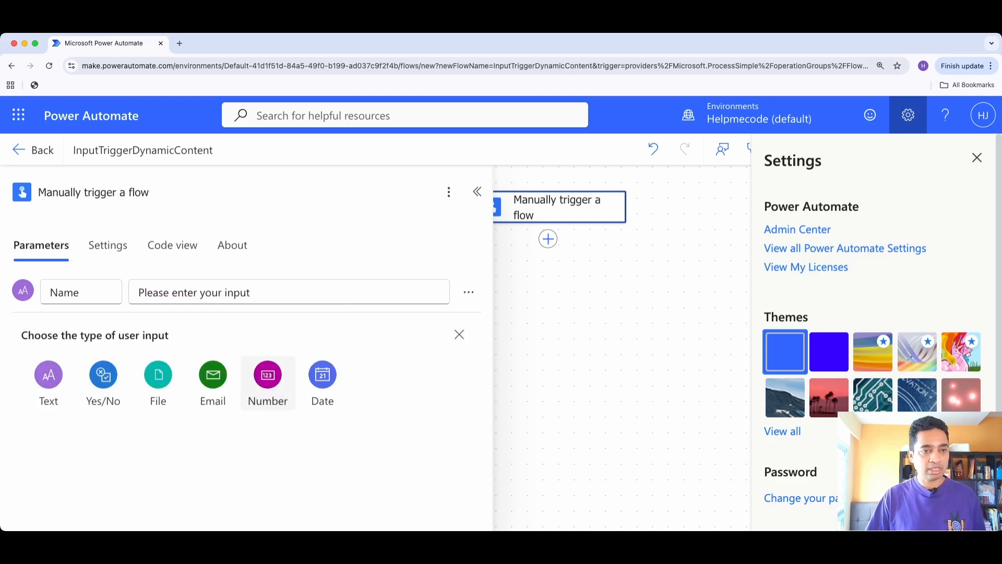
pyautogui.click(268, 381)
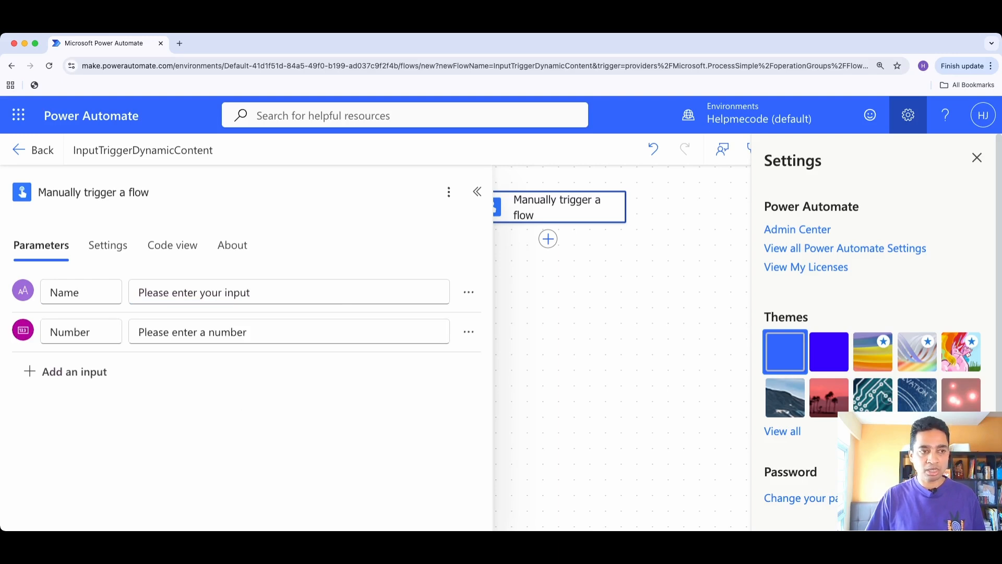
pyautogui.write('A')
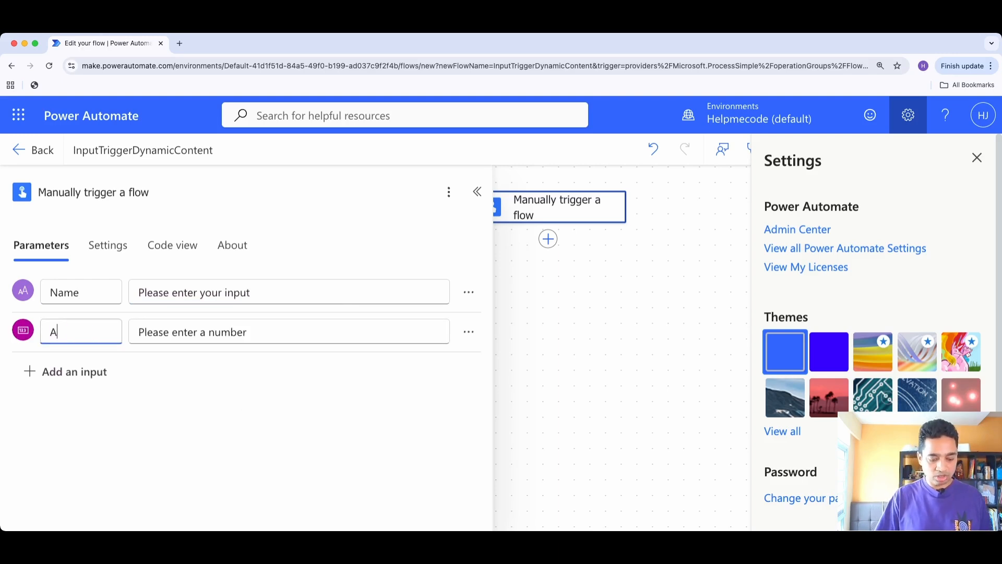
pyautogui.write('mount Pending')
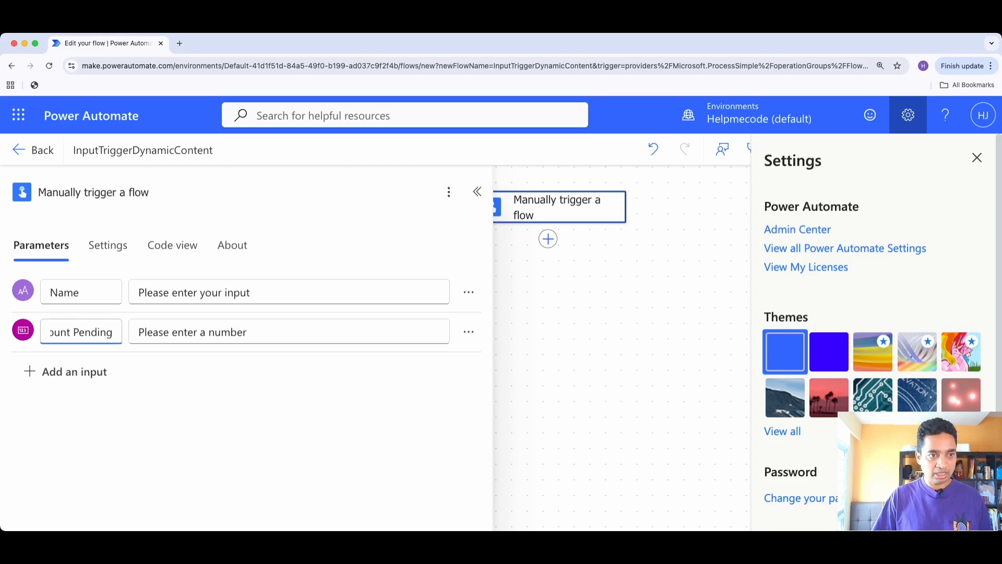
pyautogui.press('Tab')
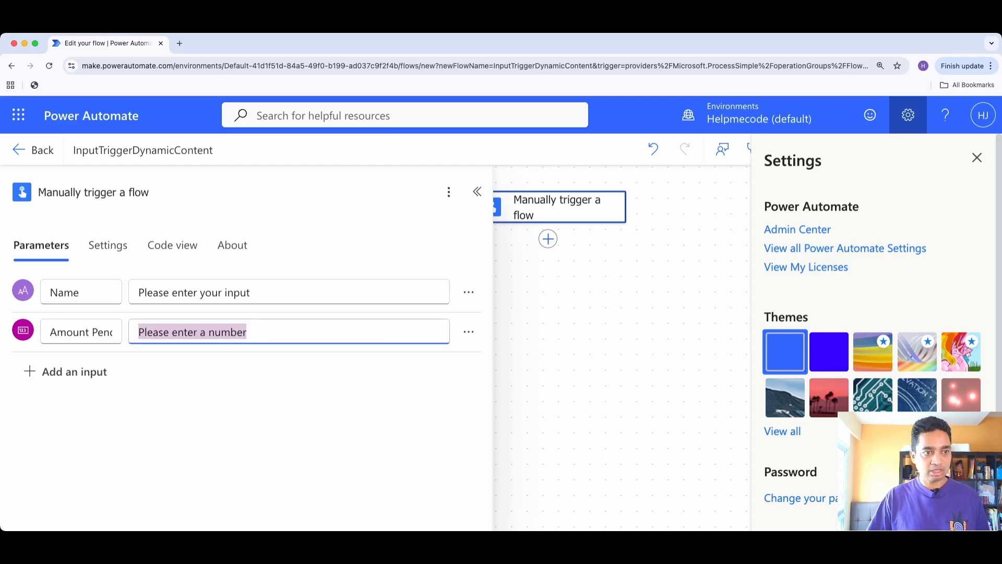
# Add a date input to the manual trigger and name it Due Date
pyautogui.click(68, 371)
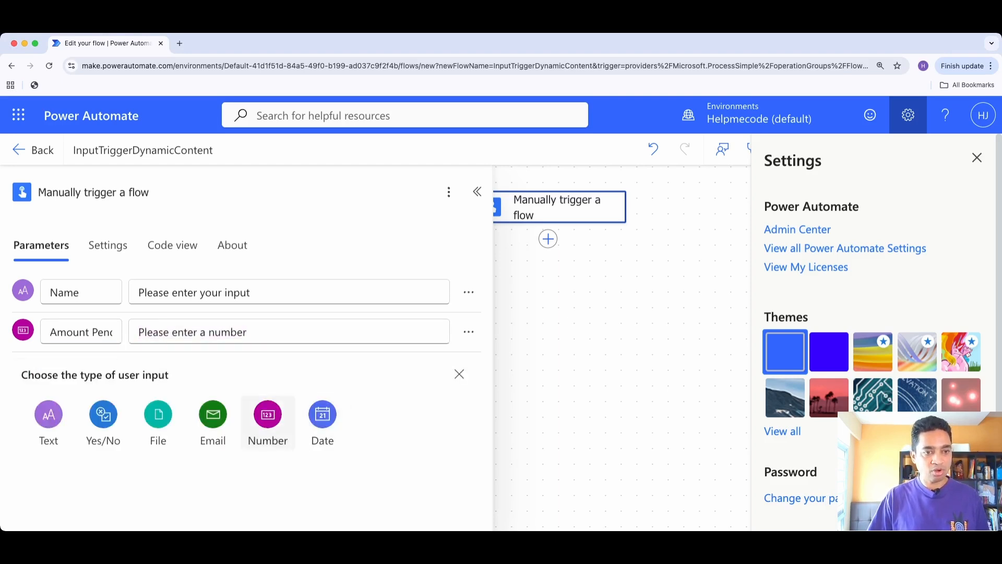
pyautogui.click(323, 416)
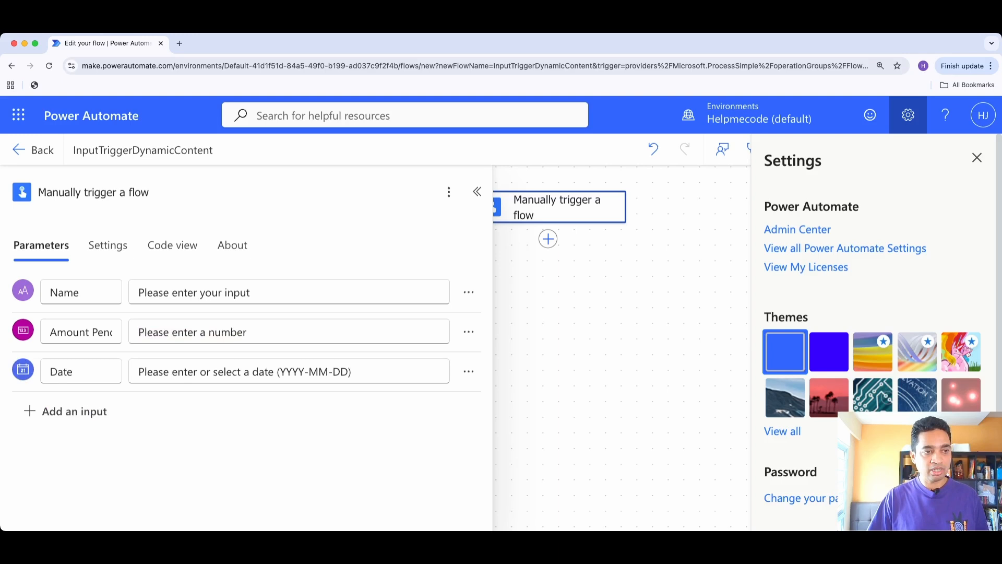
pyautogui.click(70, 371)
pyautogui.doubleClick(70, 372)
pyautogui.write('D')
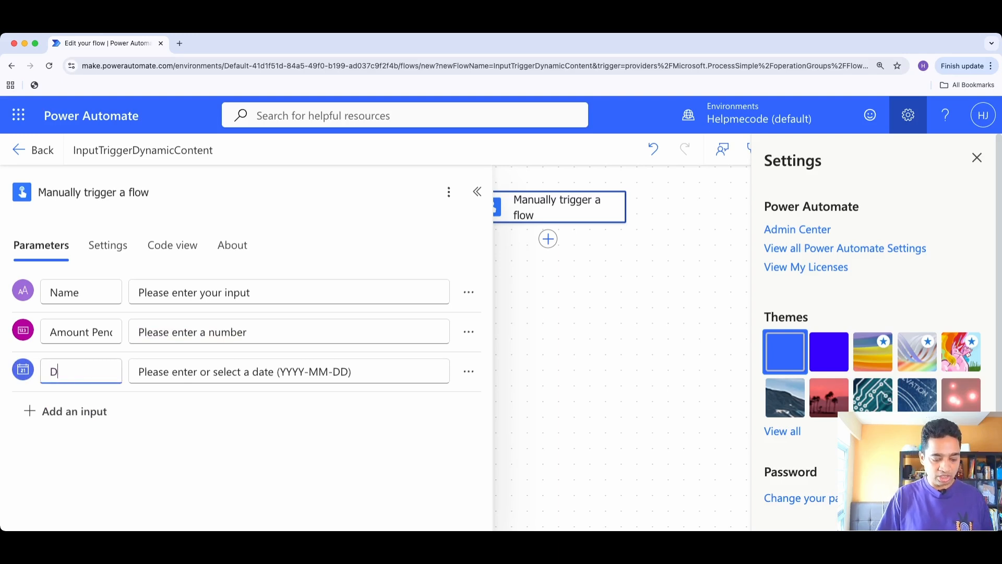
pyautogui.write('ue Dar')
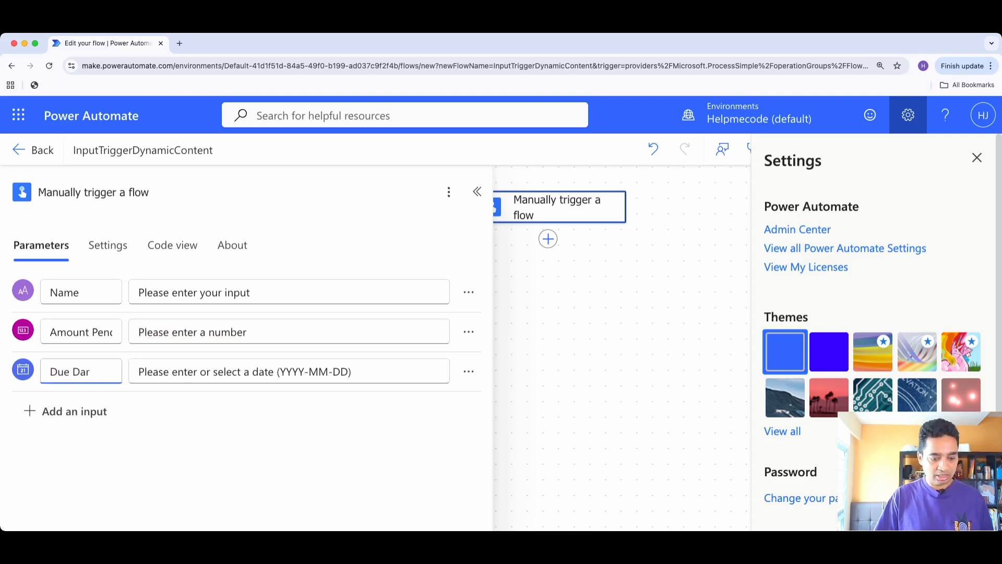
pyautogui.press('BackSpace')
pyautogui.write('te')
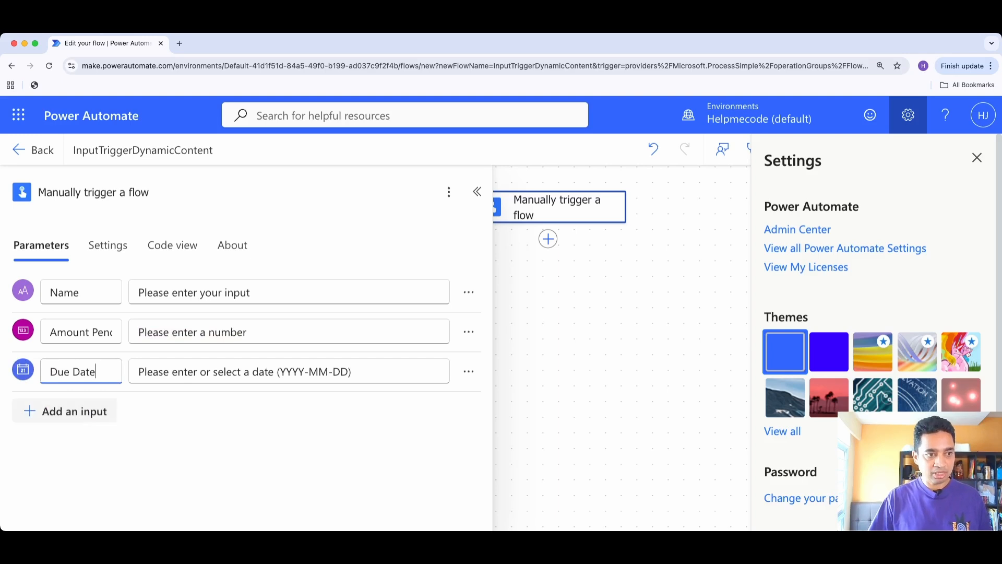
# Add a Yes/No input called IsUrgent to the manual trigger, keeping its default prompt
pyautogui.click(65, 410)
pyautogui.click(103, 454)
pyautogui.write('Is Ud')
pyautogui.press('BackSpace')
pyautogui.press('BackSpace')
pyautogui.write('Urgent')
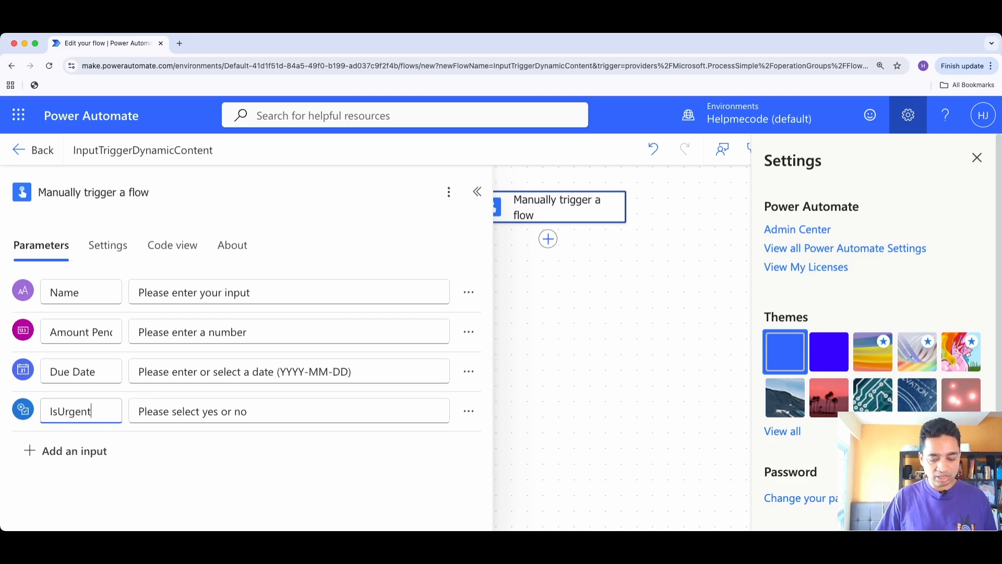
pyautogui.press('Tab')
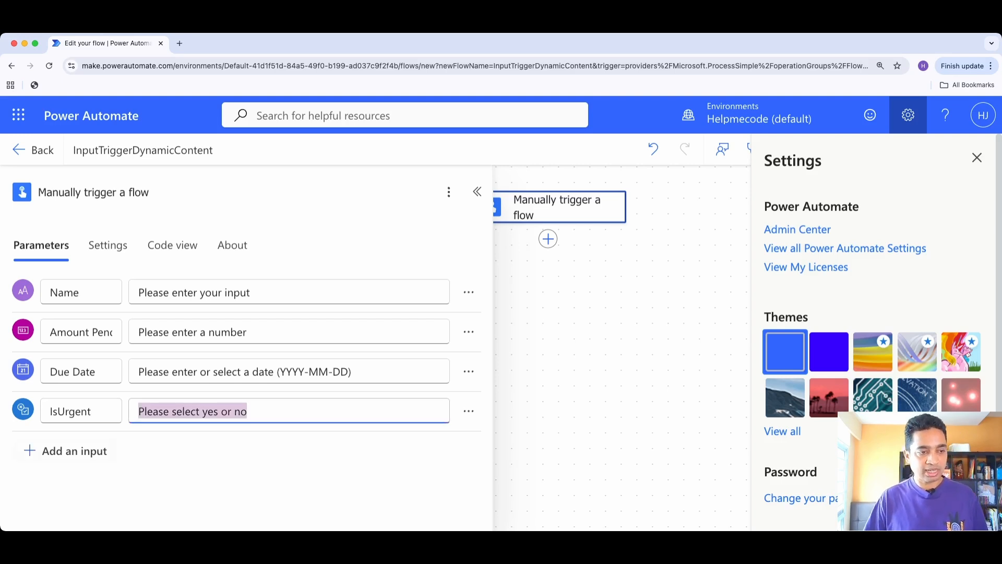
# Add an email input with its default name Email to the manual trigger and collapse the trigger's configuration
pyautogui.click(66, 450)
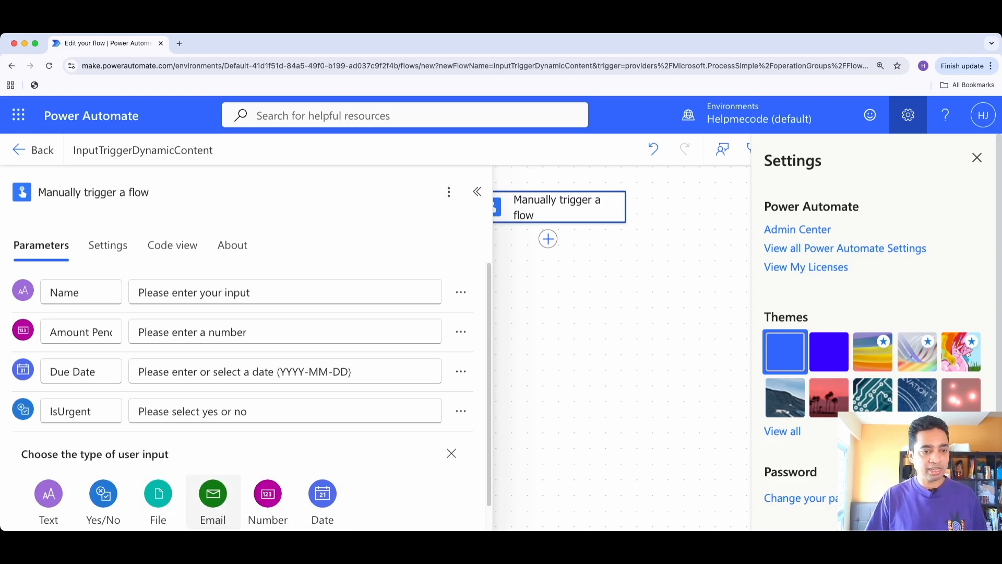
pyautogui.click(213, 496)
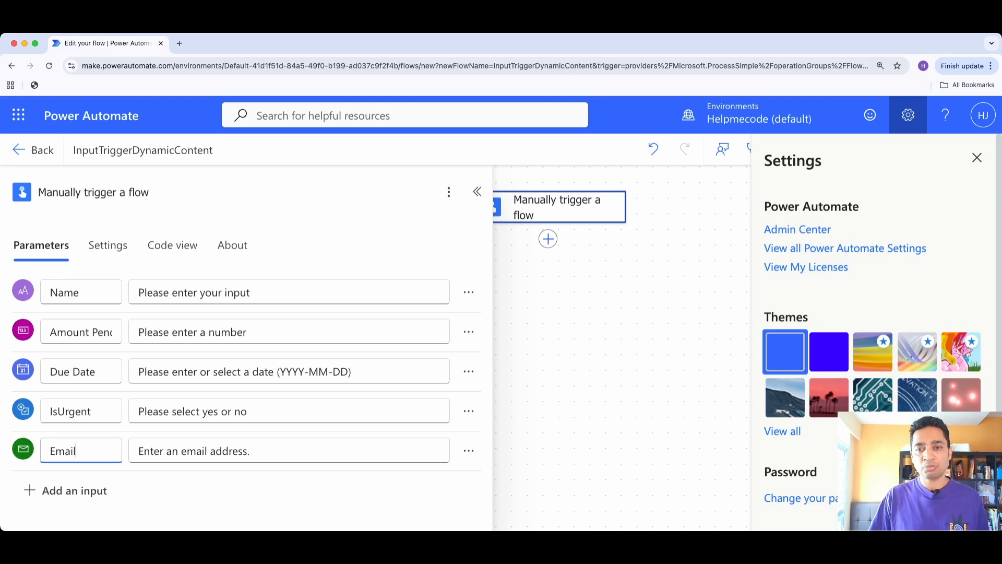
pyautogui.click(477, 191)
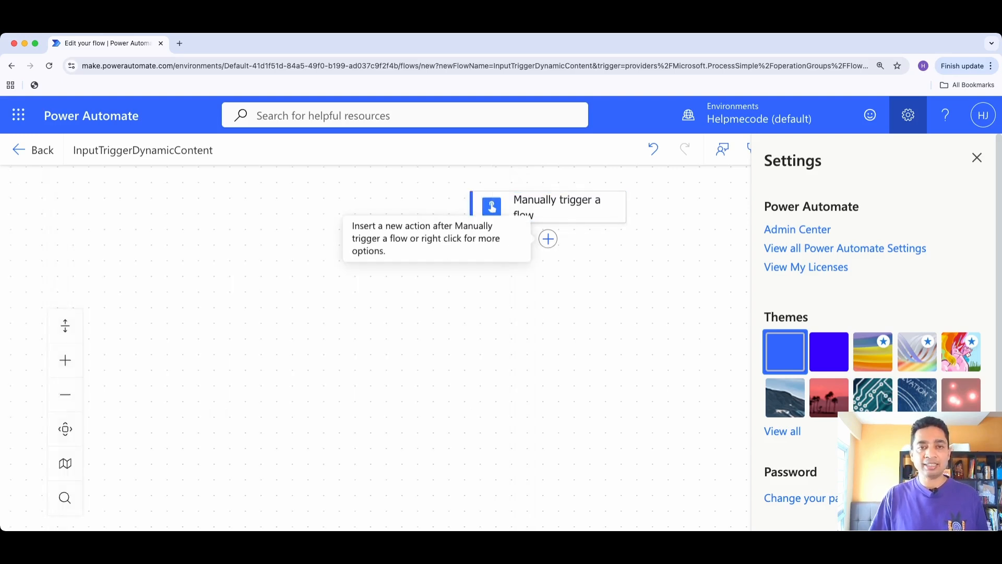
# Add an Office 365 Outlook "Send an email (V2)" action after the manual trigger
pyautogui.click(548, 238)
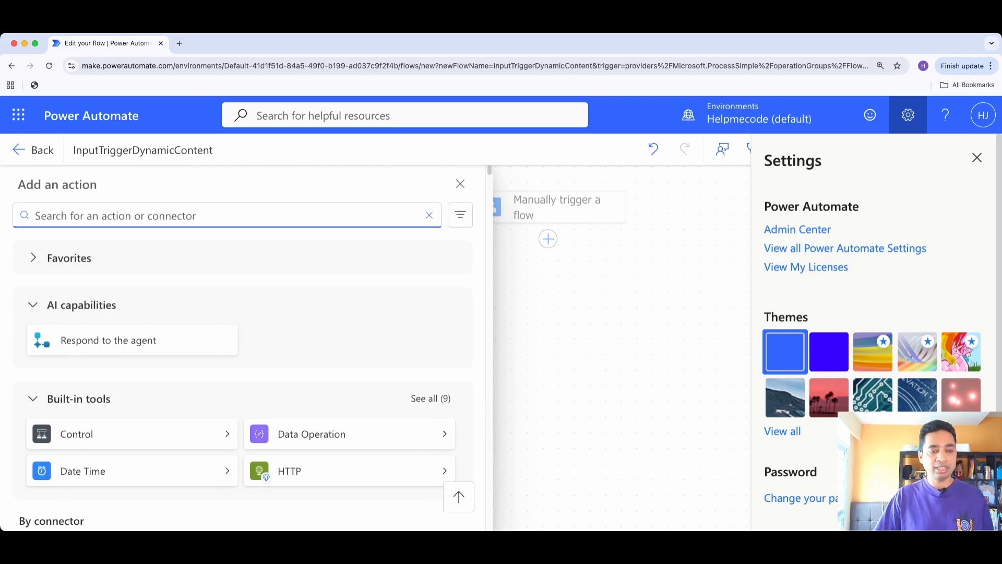
pyautogui.write('out')
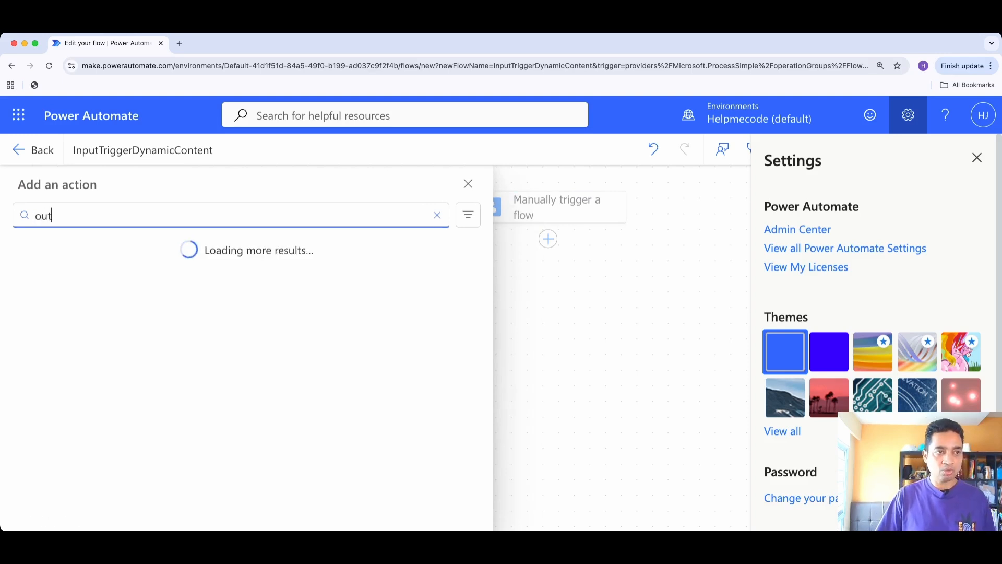
pyautogui.write('loo')
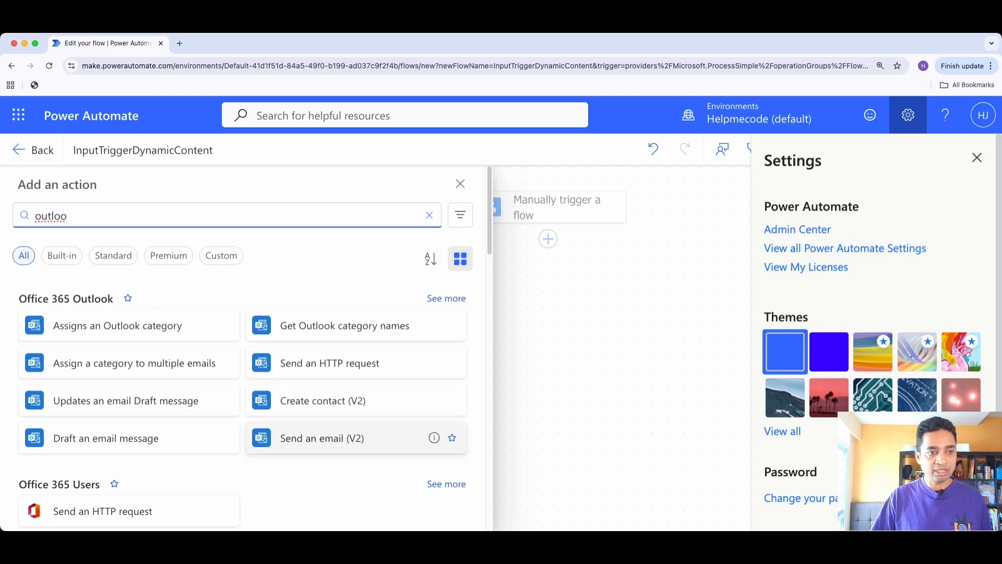
pyautogui.click(355, 437)
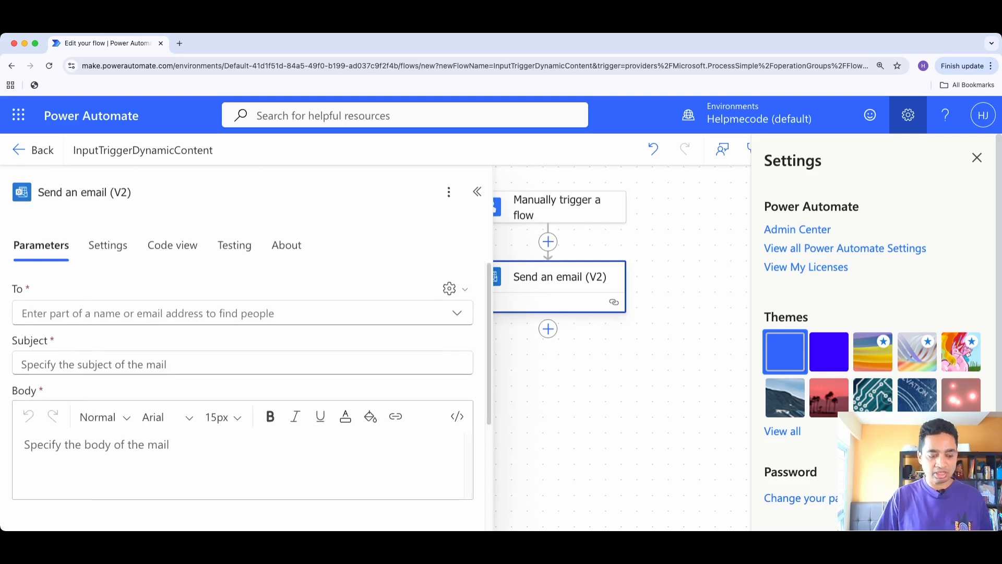
pyautogui.press('super+minus')
pyautogui.press('super+minus')
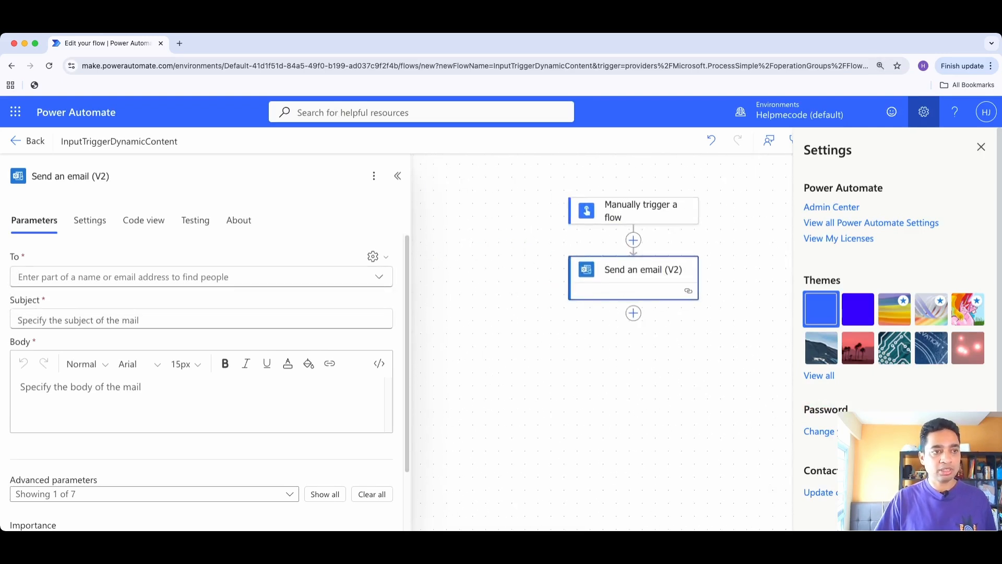
# Switch the email's To field to dynamic content and fill it with the trigger's Email input
pyautogui.click(188, 277)
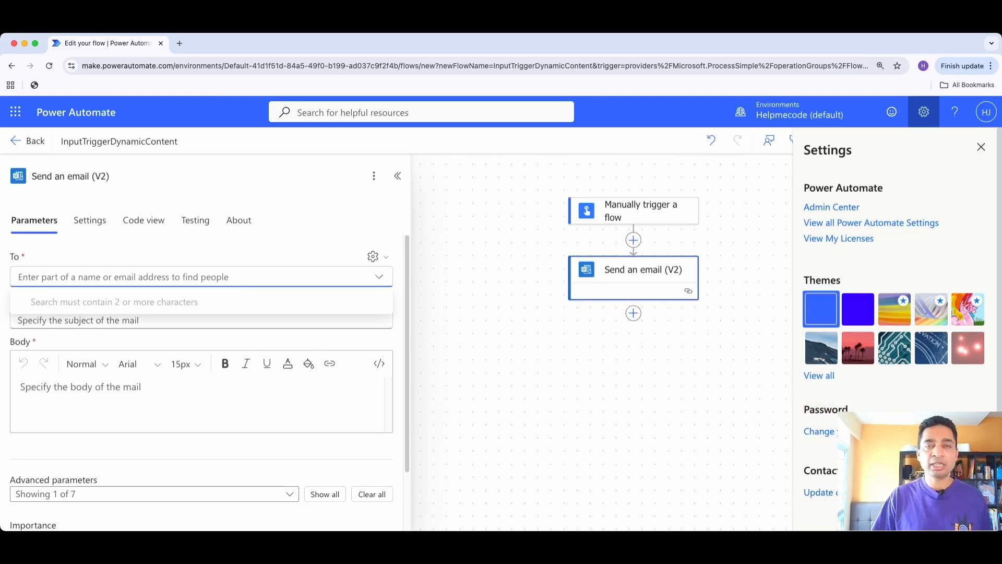
pyautogui.click(372, 256)
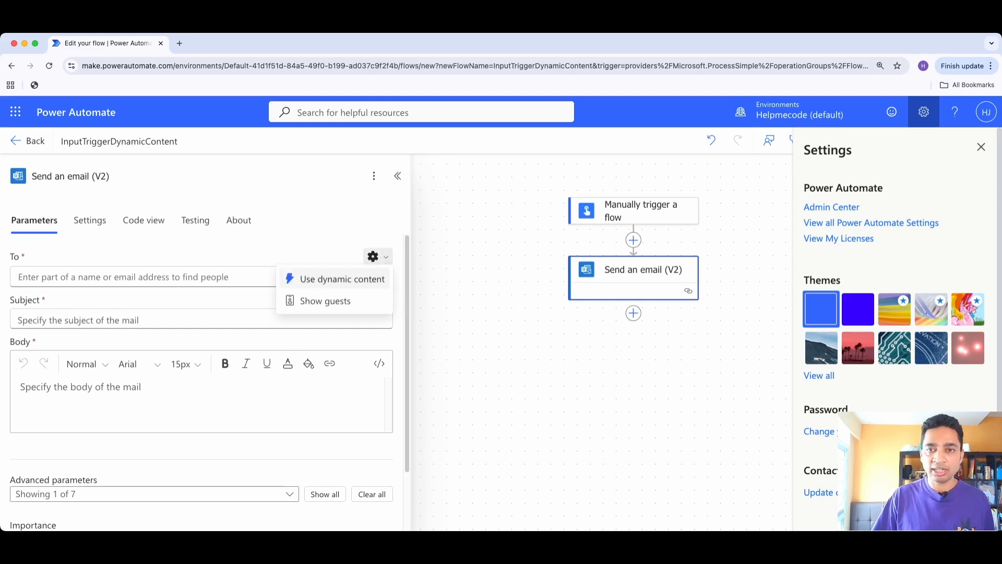
pyautogui.click(339, 278)
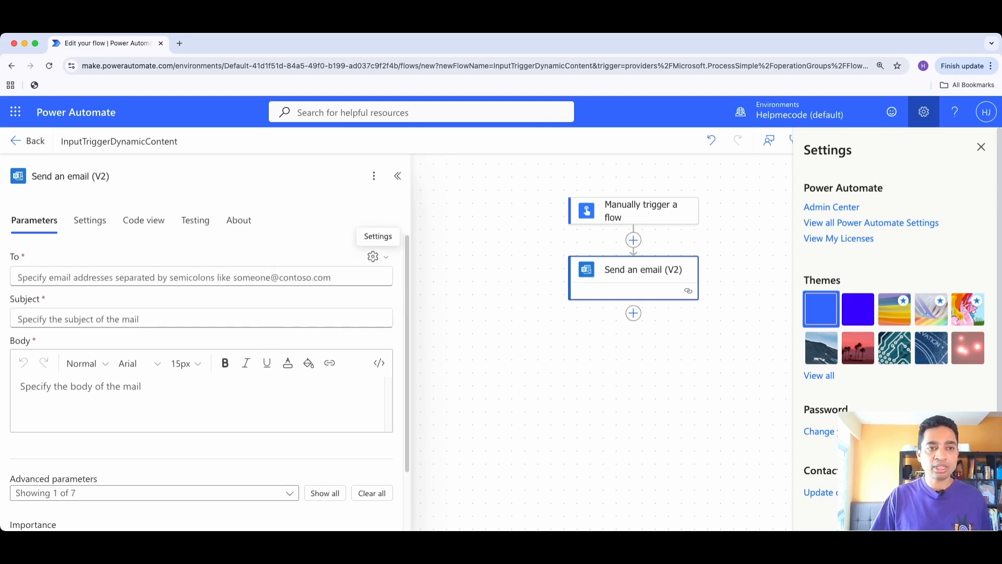
pyautogui.click(339, 277)
pyautogui.click(394, 266)
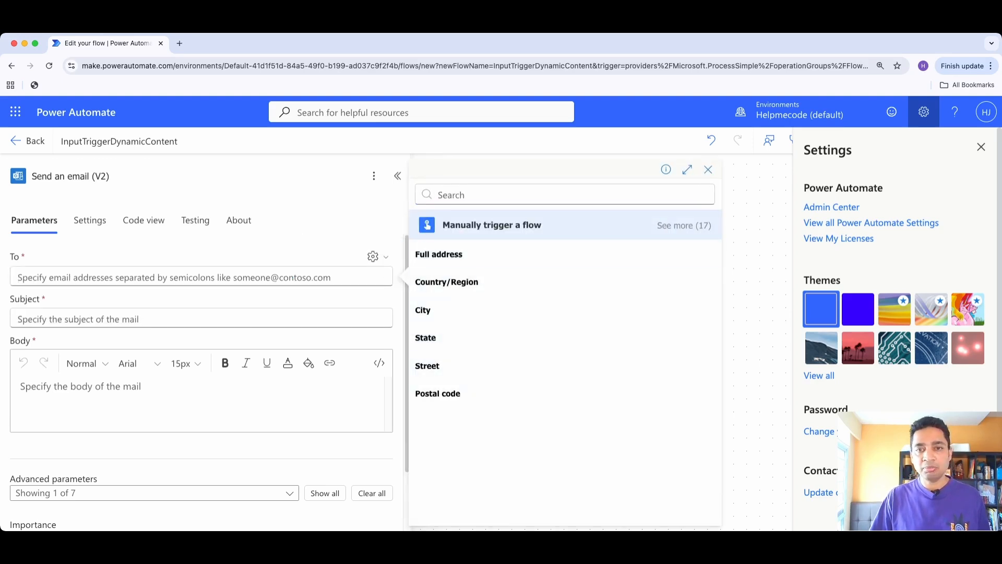
pyautogui.click(683, 225)
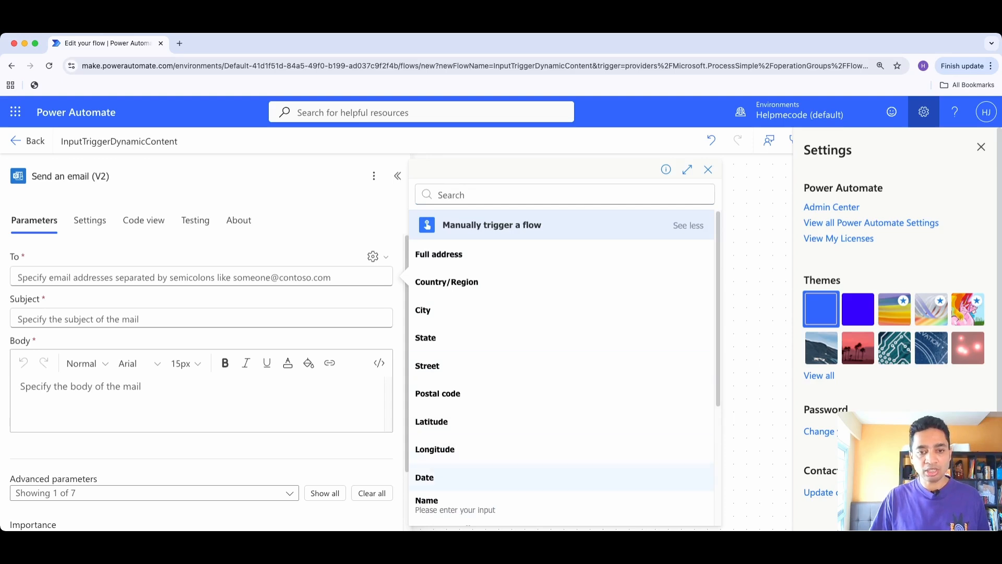
pyautogui.scroll(-3, 561, 477)
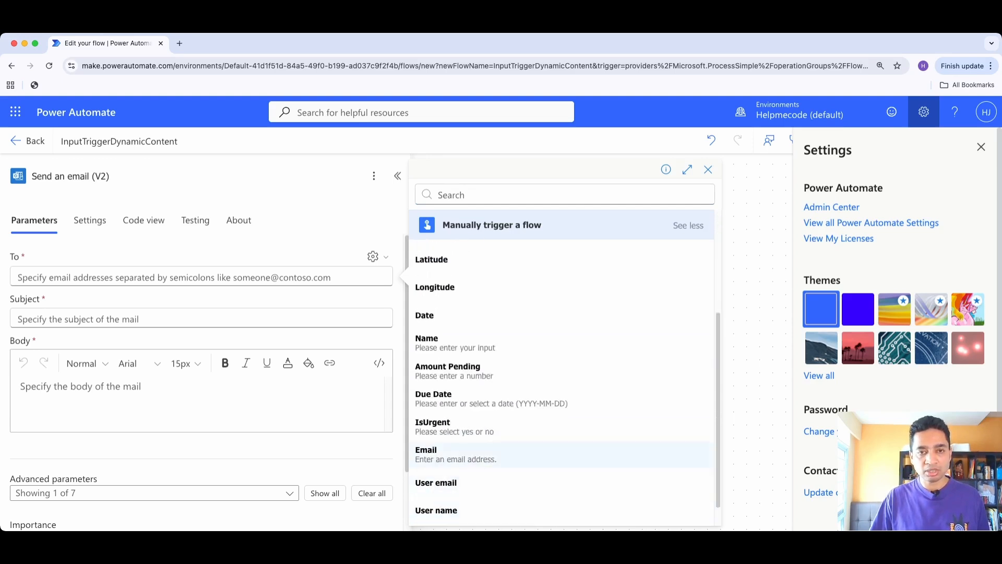
pyautogui.scroll(-1, 561, 456)
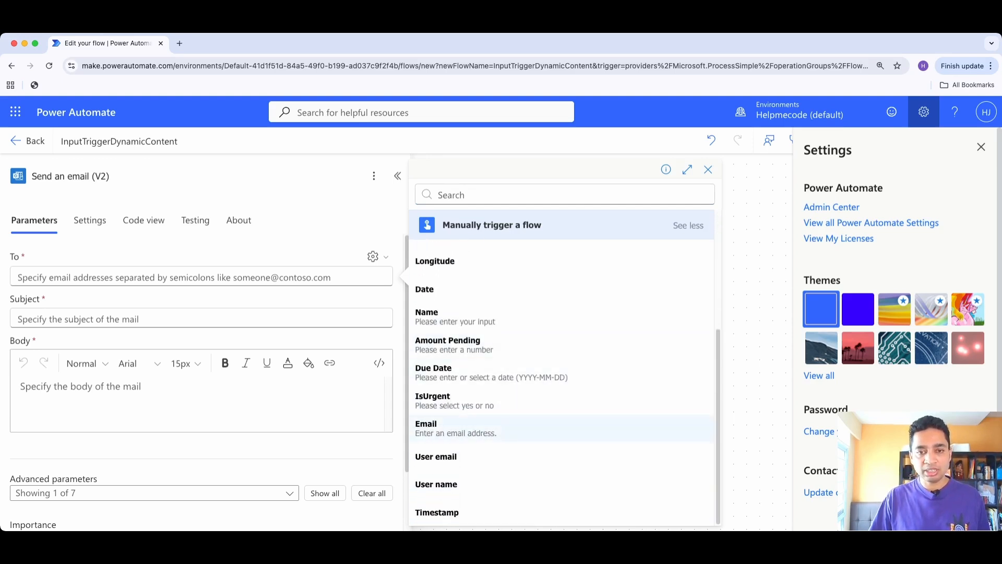
pyautogui.click(456, 427)
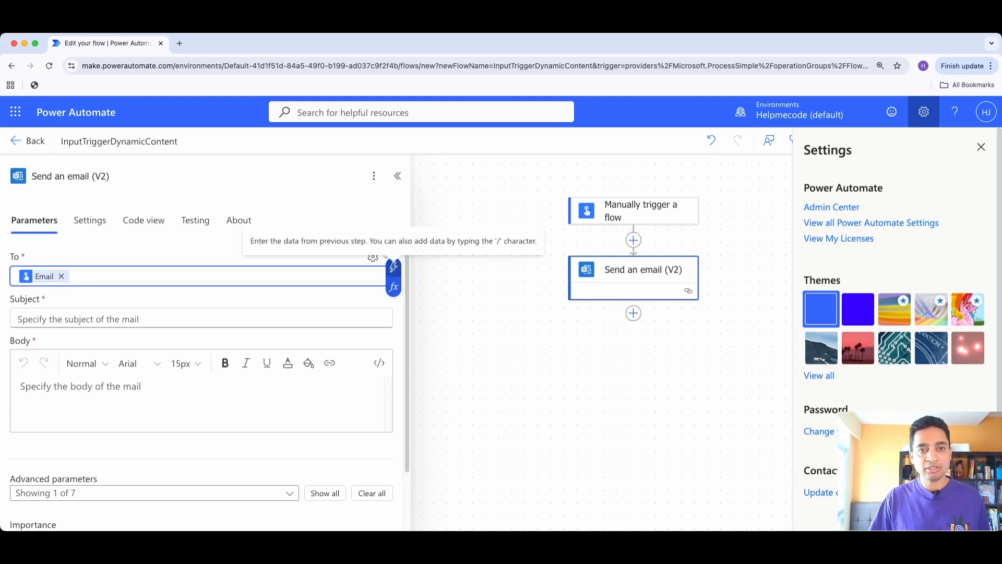
# Examine the trigger's full list of dynamic content offered for the email's To field
pyautogui.click(393, 266)
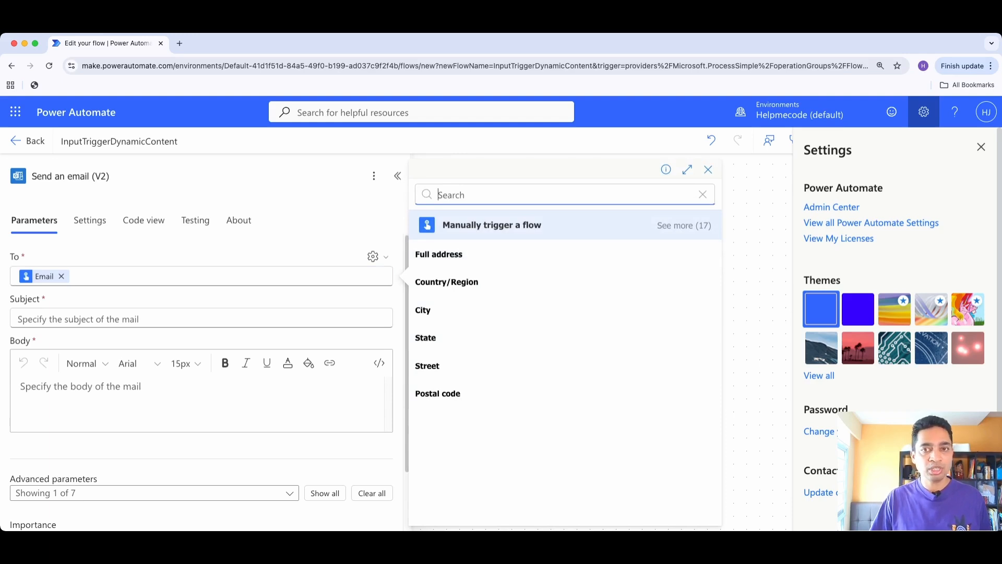
pyautogui.click(683, 225)
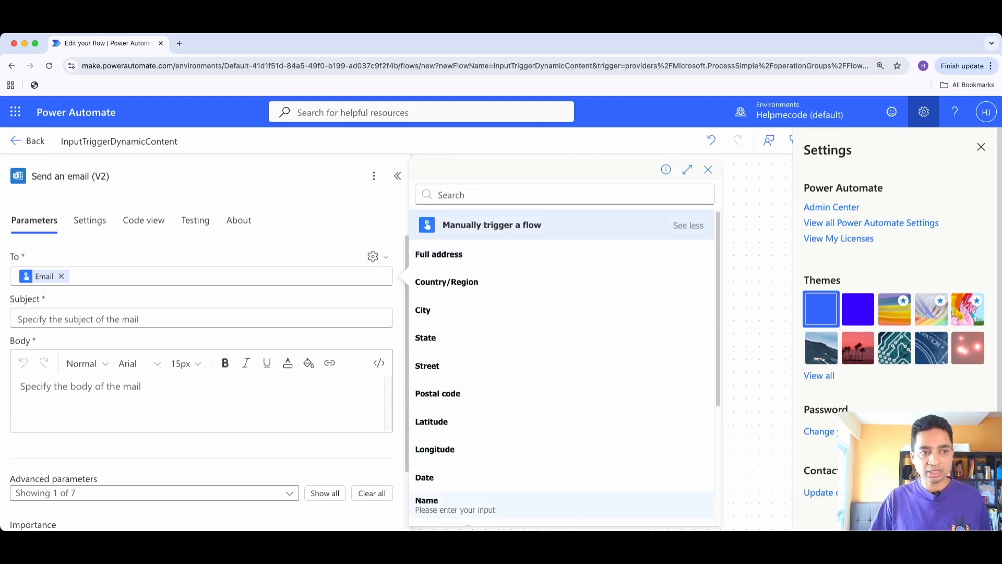
pyautogui.scroll(-4, 561, 428)
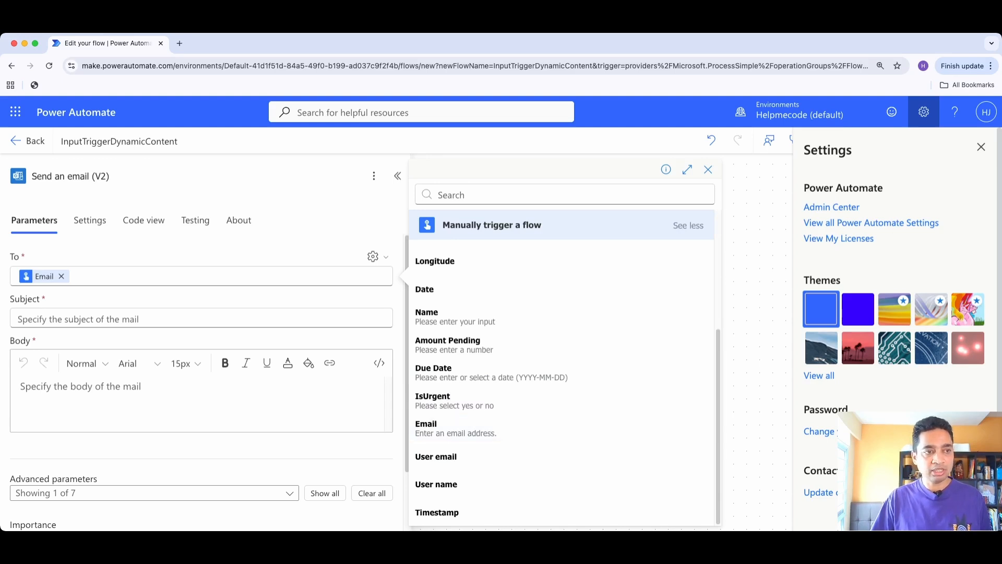
# Set the email's subject to "Please provide the Loaned amount"
pyautogui.click(201, 318)
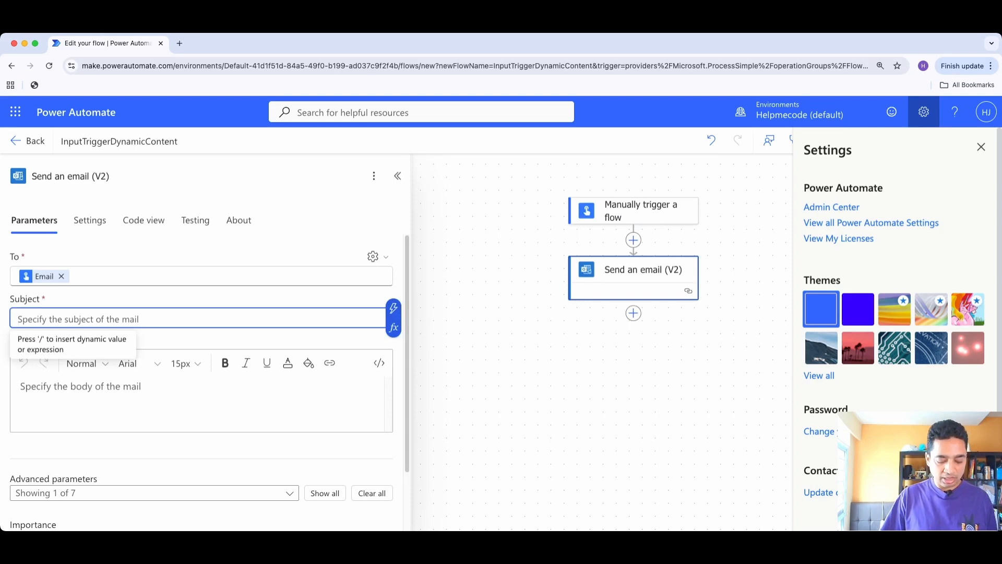
pyautogui.write('Please ')
pyautogui.write('provifder')
pyautogui.press('BackSpace')
pyautogui.press('BackSpace')
pyautogui.press('BackSpace')
pyautogui.press('BackSpace')
pyautogui.write('de')
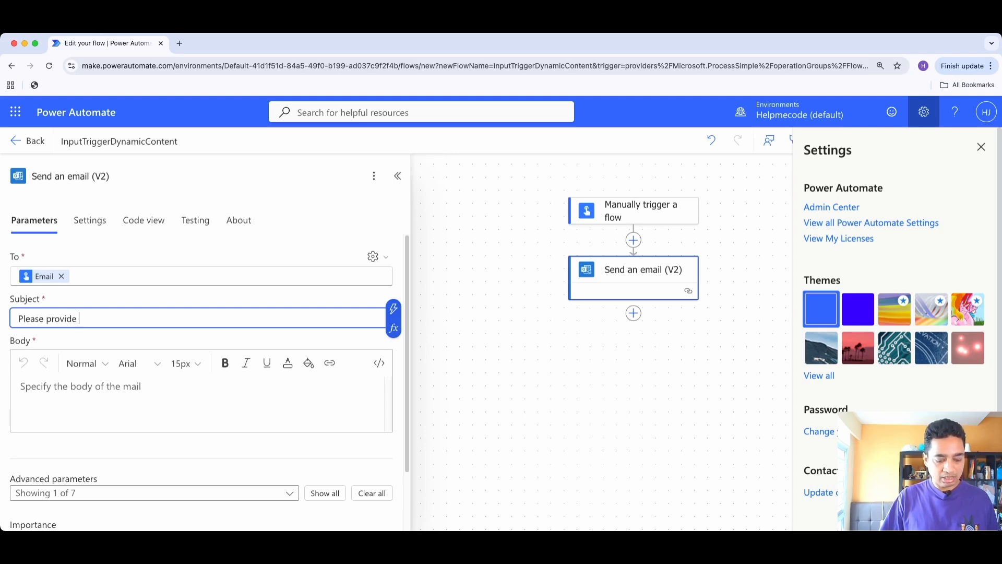
pyautogui.write(' the L')
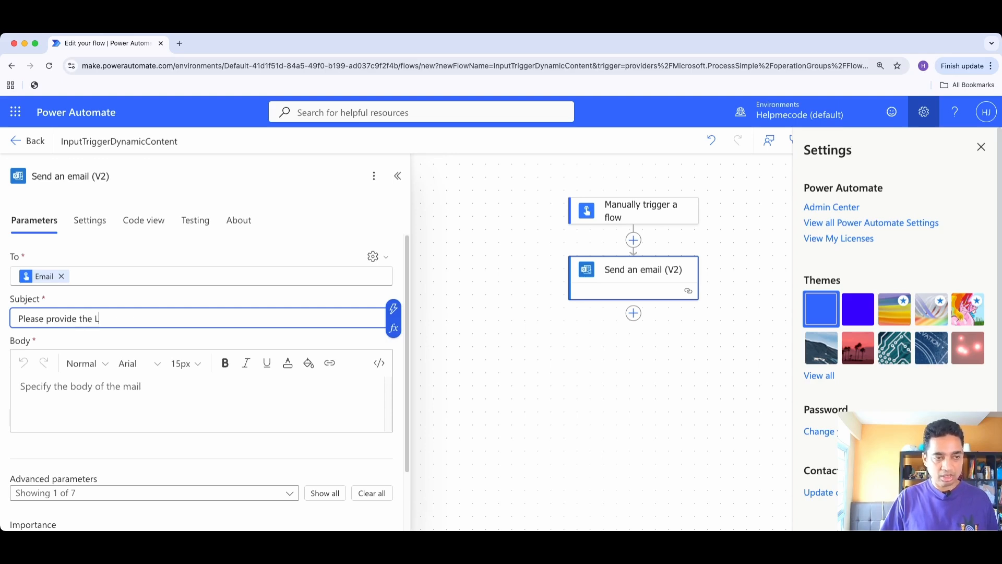
pyautogui.write('oande')
pyautogui.press('BackSpace')
pyautogui.press('BackSpace')
pyautogui.write('ed')
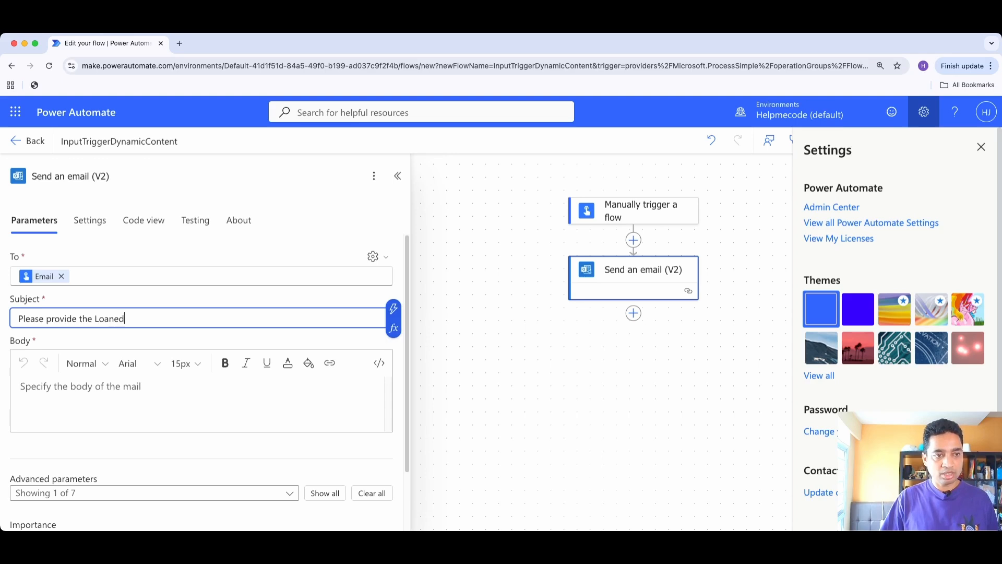
pyautogui.write(' amount')
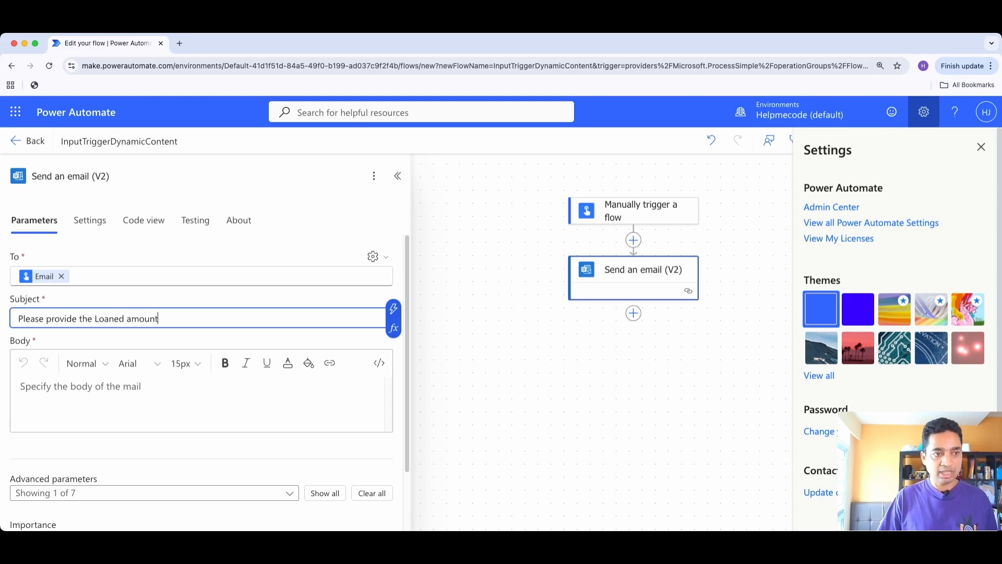
# Paste the prepared Company X payment reminder text, with its Pending Payment and Due Date lines, into the email's body
pyautogui.click(80, 387)
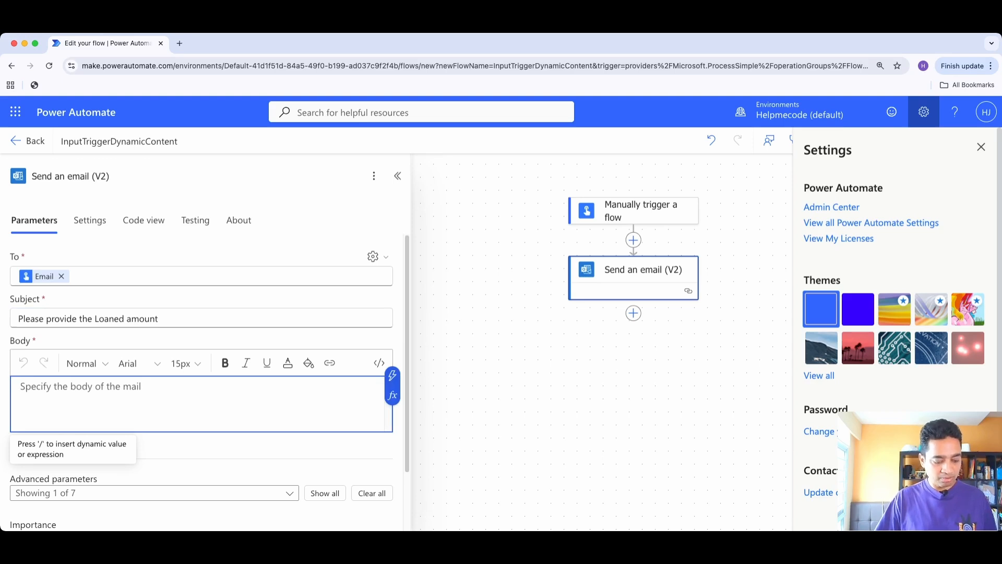
pyautogui.write('Hi ,  For the product purchased from company X you have  Pending Payment : Due Date :  Please pay the amount by Due Date :  With Regards Company X')
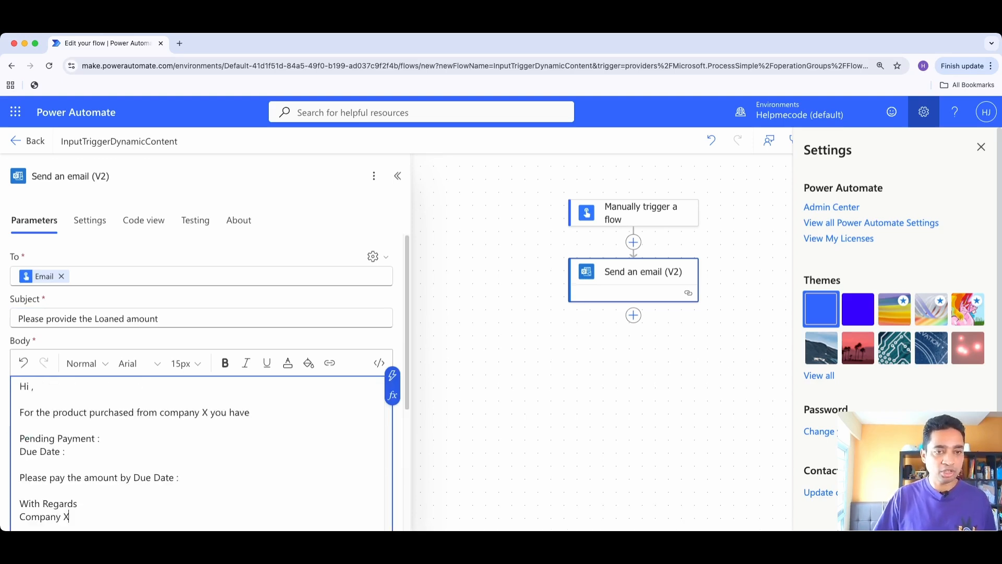
pyautogui.moveTo(410, 395); pyautogui.dragTo(414, 395)
# Insert the trigger's Name input as dynamic content after "Hi" in the email's greeting
pyautogui.click(32, 387)
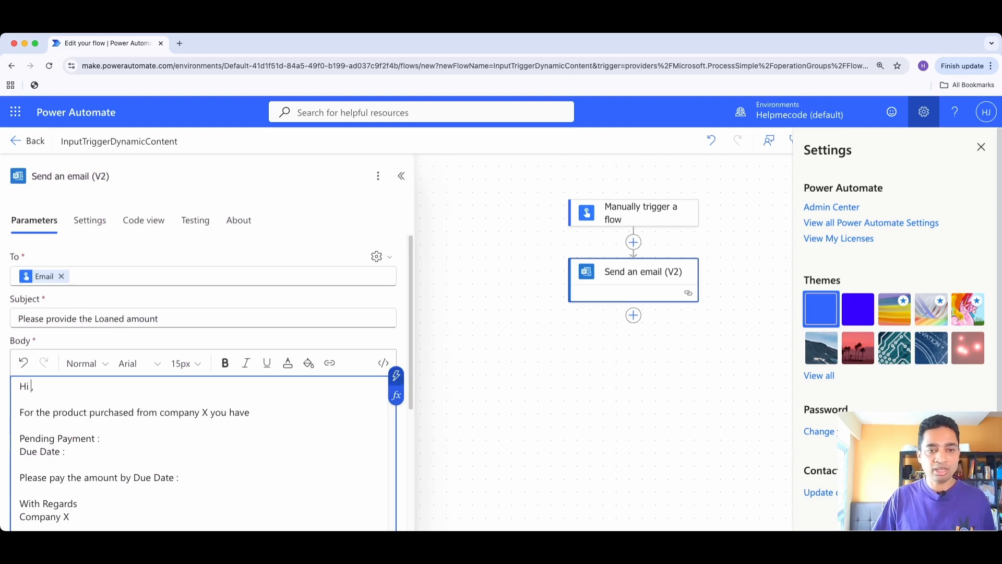
pyautogui.click(396, 374)
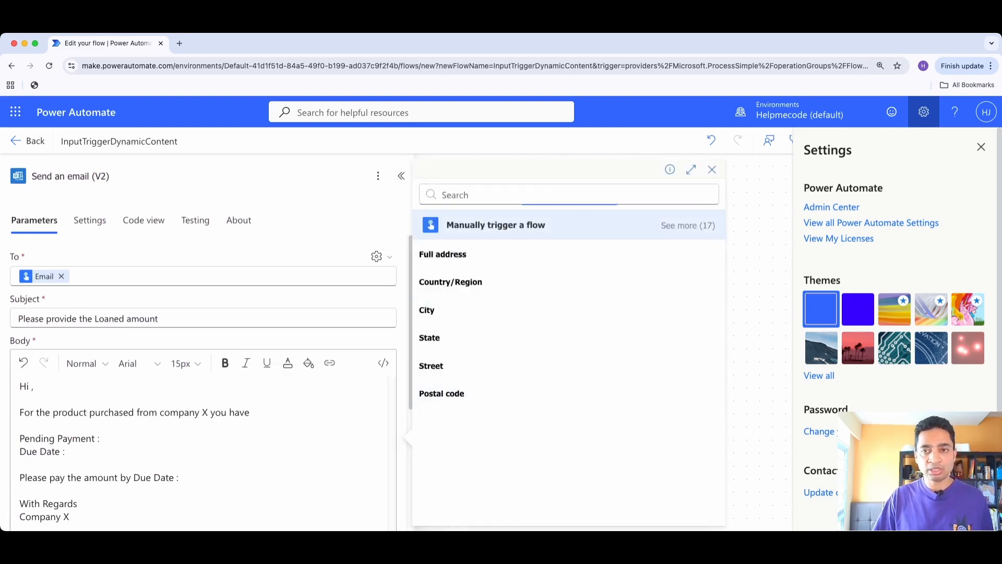
pyautogui.click(688, 225)
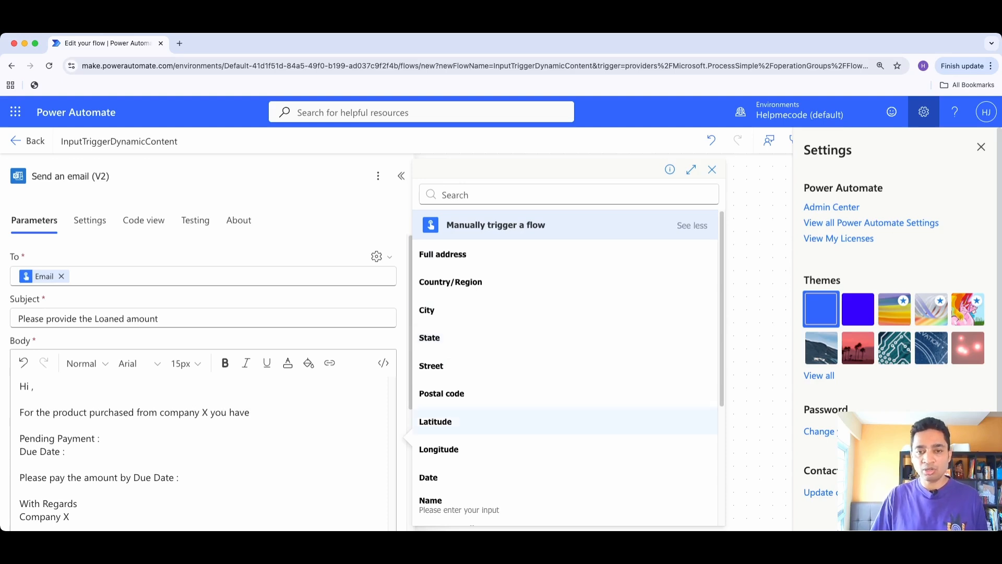
pyautogui.click(459, 504)
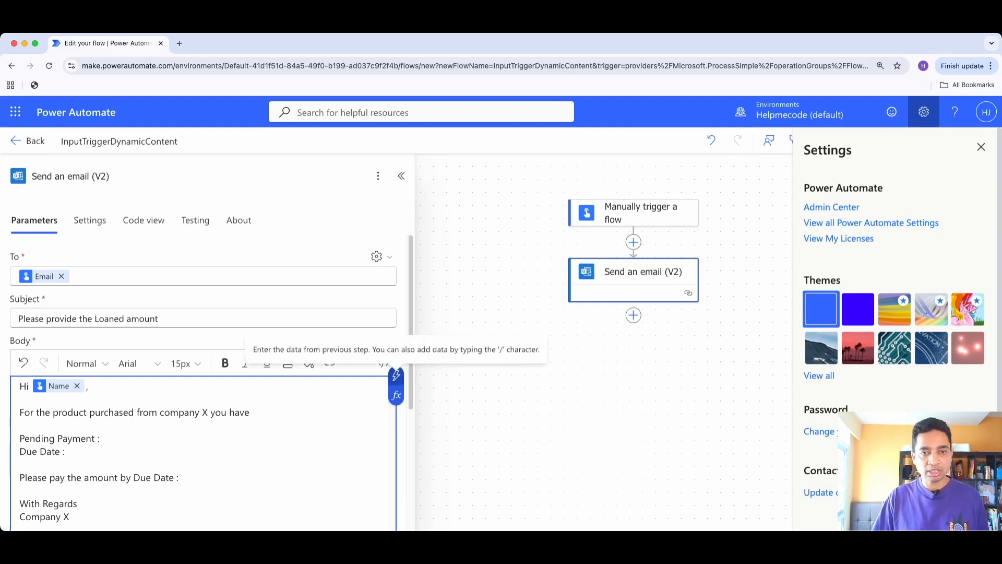
# Insert the trigger's Amount Pending input as dynamic content after "Pending Payment :" in the email body
pyautogui.click(396, 374)
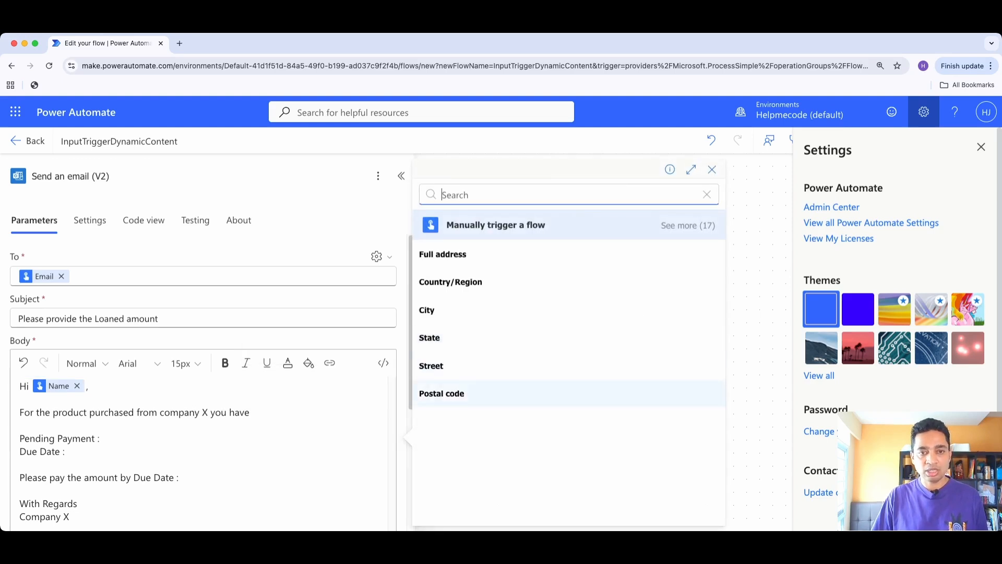
pyautogui.click(687, 226)
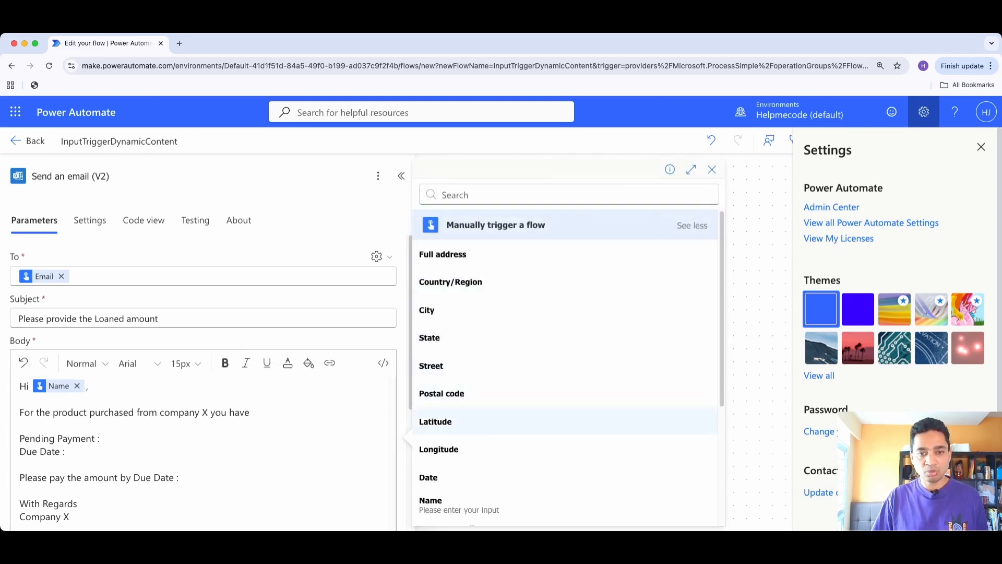
pyautogui.scroll(-2, 566, 365)
pyautogui.click(454, 478)
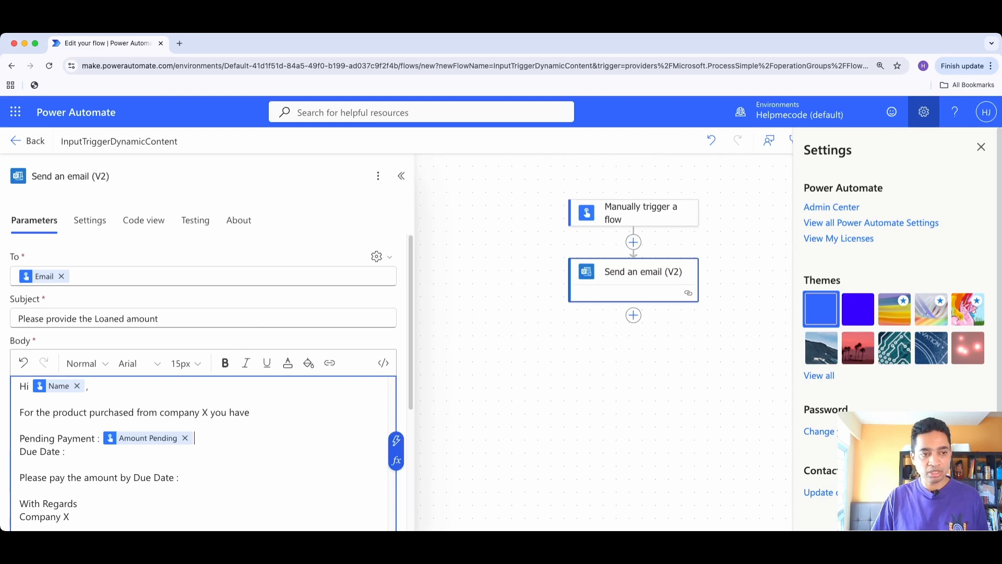
# Insert the trigger's Due Date input after "Due Date :" in the body and remove the colon ending "Please pay the amount by Due Date"
pyautogui.click(396, 440)
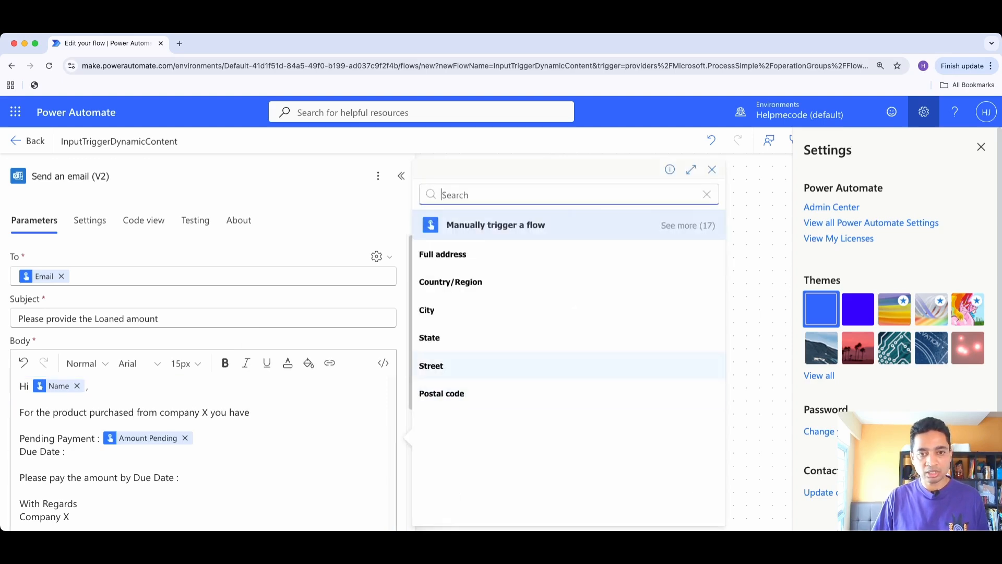
pyautogui.click(688, 225)
pyautogui.scroll(-5, 566, 365)
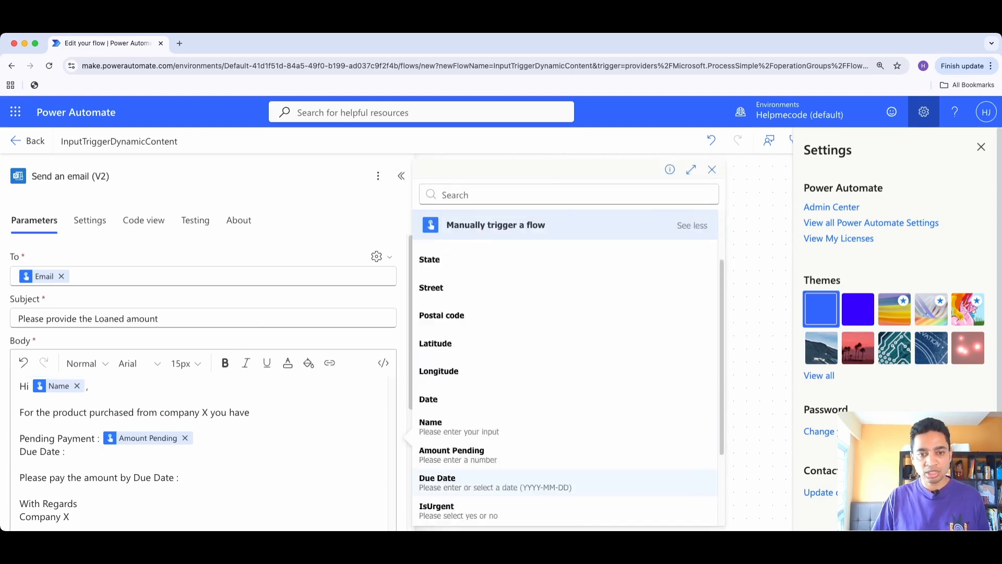
pyautogui.click(433, 370)
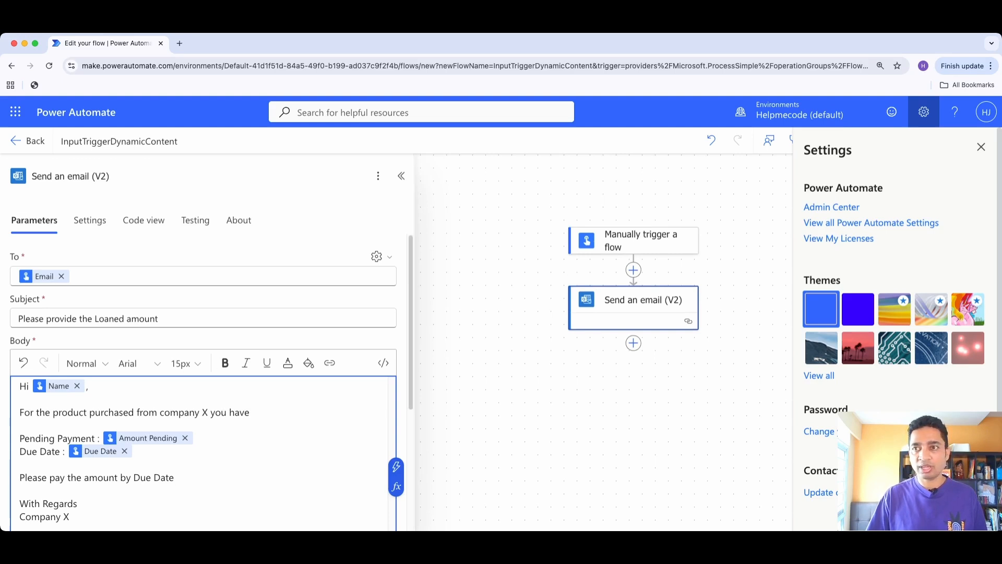
# Save the flow and start a manual test using the existing Office 365 Outlook connection
pyautogui.click(981, 146)
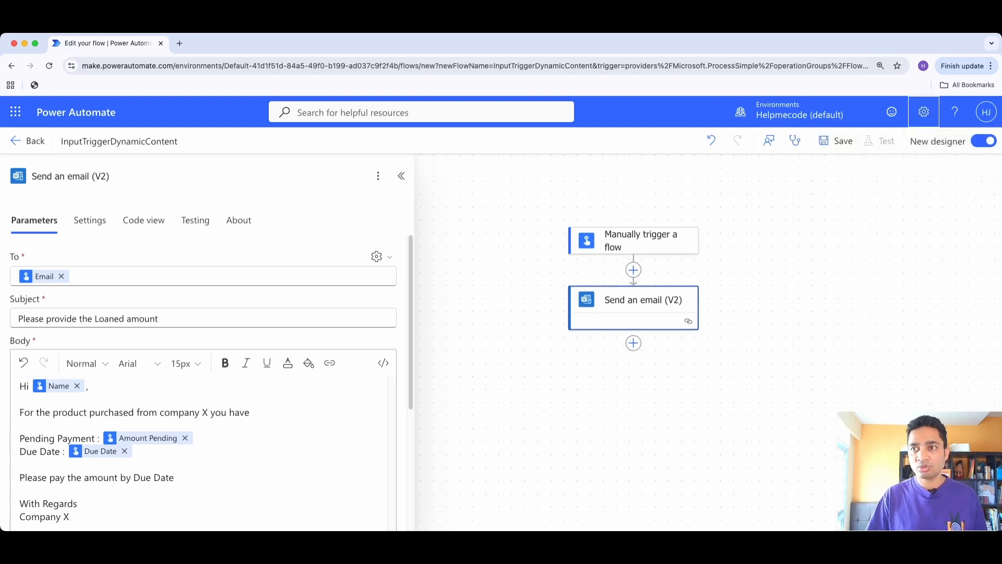
pyautogui.click(838, 141)
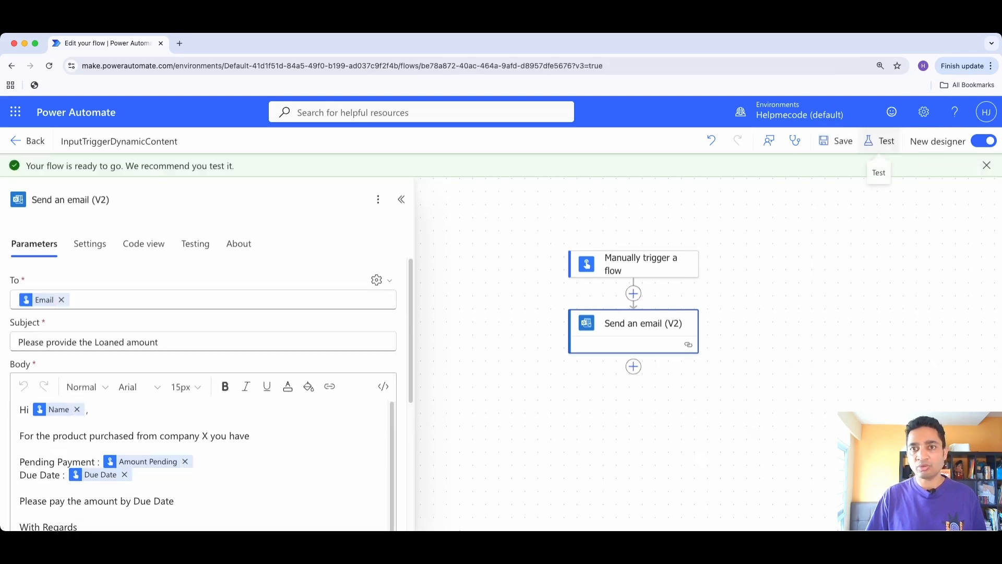
pyautogui.click(879, 140)
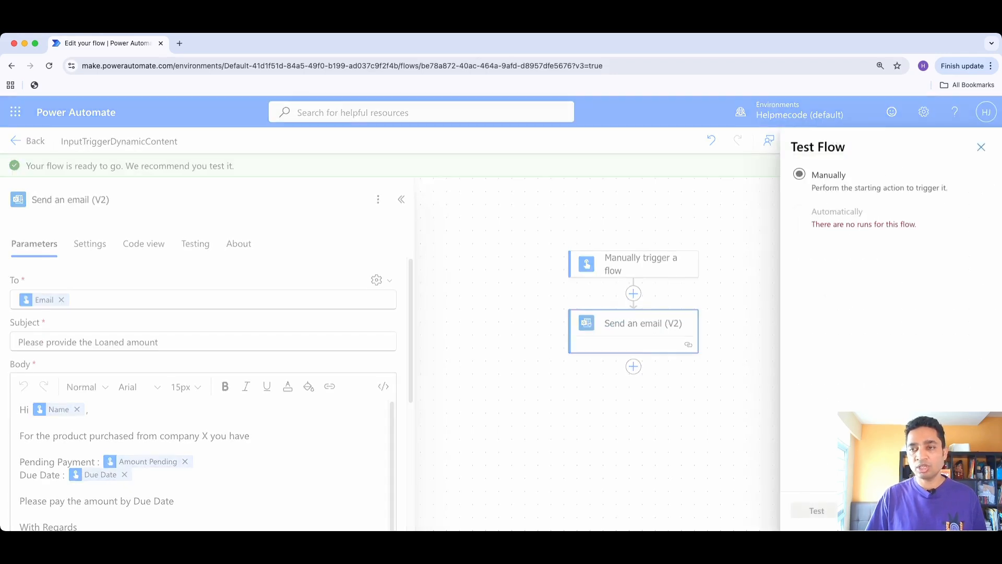
pyautogui.click(799, 174)
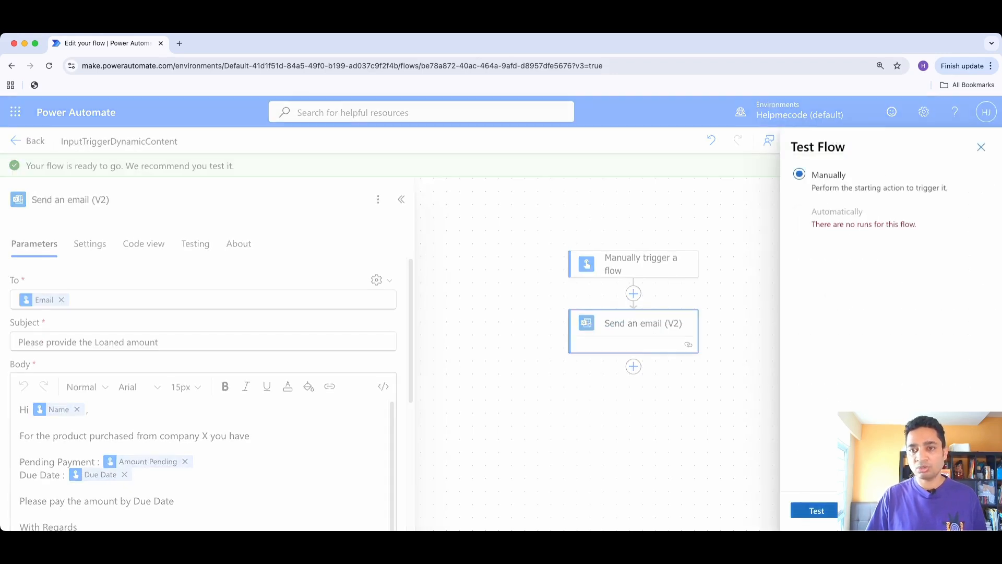
pyautogui.click(814, 510)
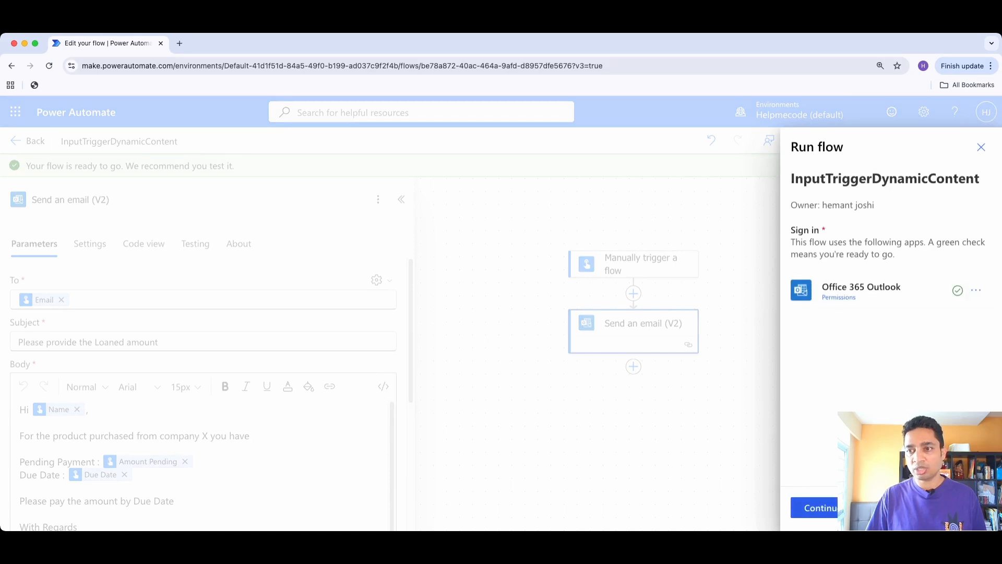
pyautogui.click(798, 508)
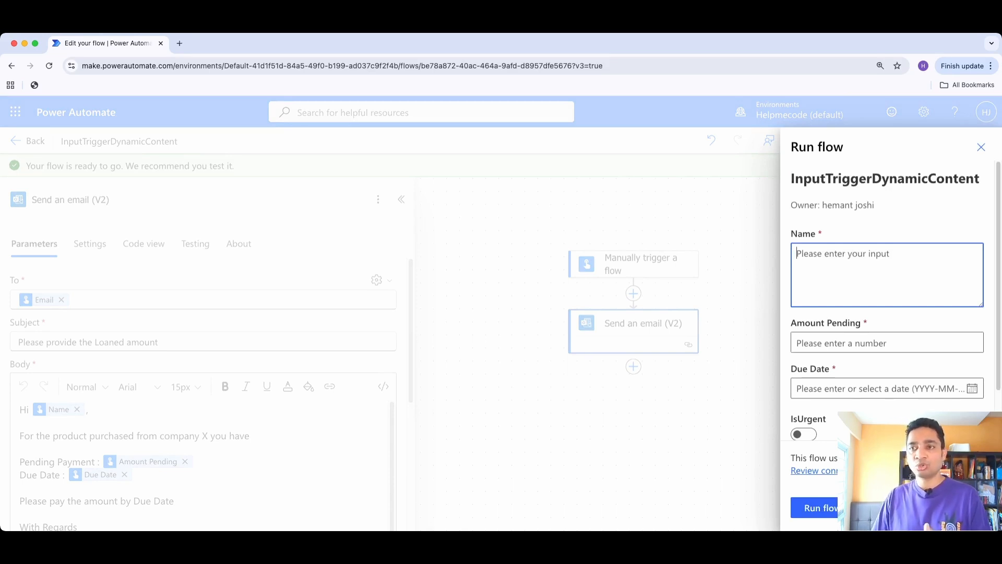
# Fill in the run form with the person's name, Amount Pending 2000, Due Date 2025-10-10 and IsUrgent switched on
pyautogui.write('Hemant')
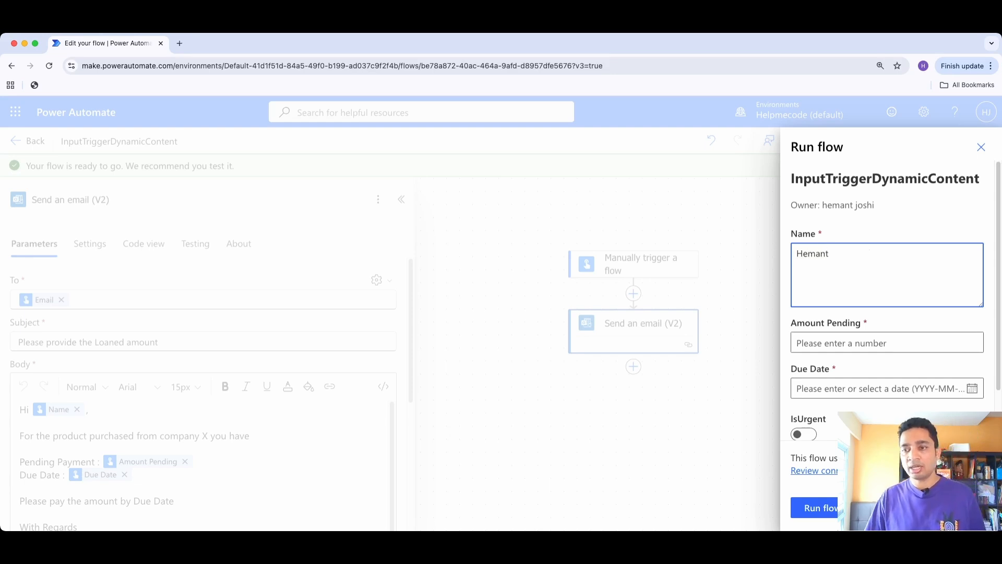
pyautogui.press('Tab')
pyautogui.write('2000')
pyautogui.press('Tab')
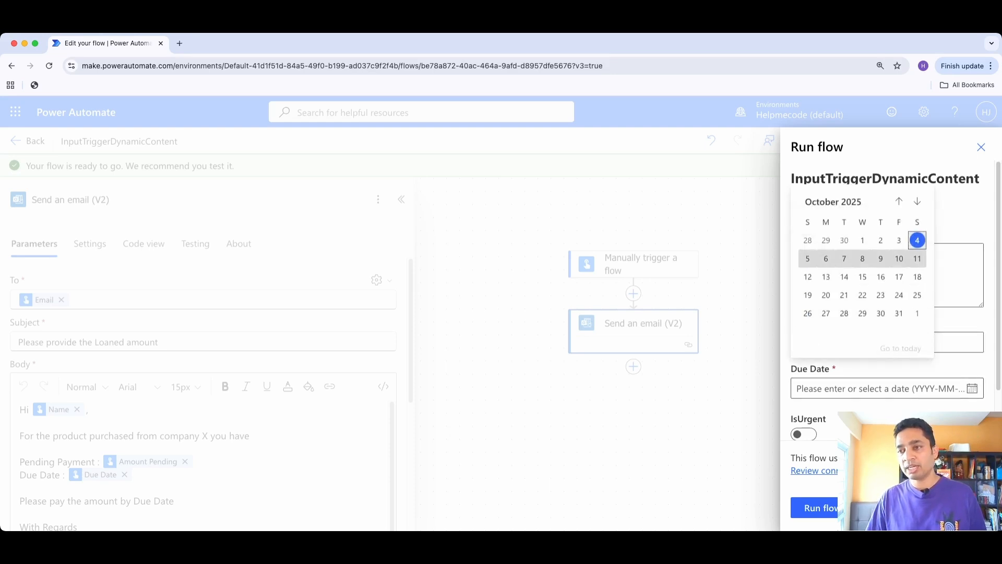
pyautogui.click(898, 259)
pyautogui.click(803, 434)
# Choose the recipient's suggested email address for the Email input, run the flow and finish the run dialog
pyautogui.scroll(-1, 814, 386)
pyautogui.click(814, 418)
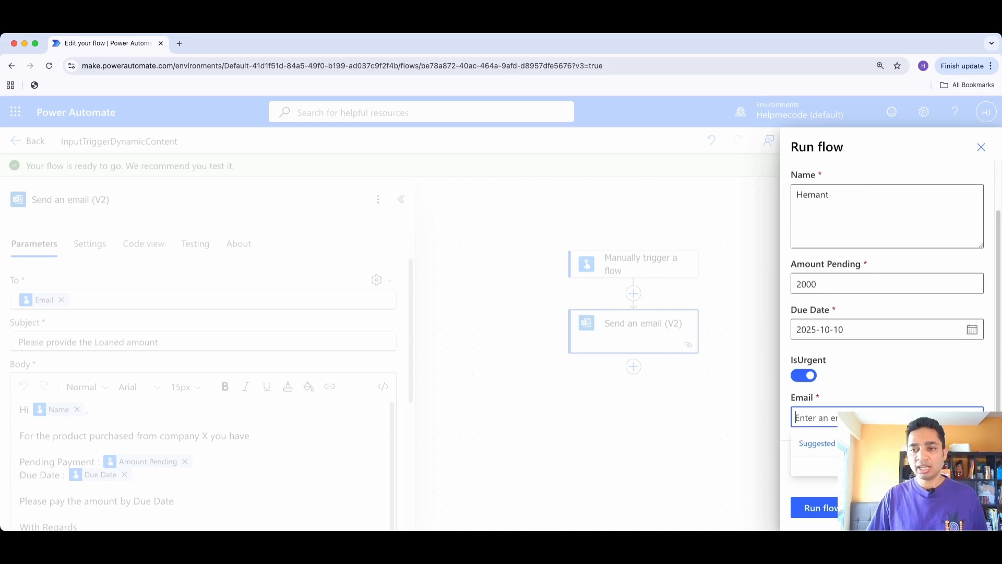
pyautogui.write('hemant jos')
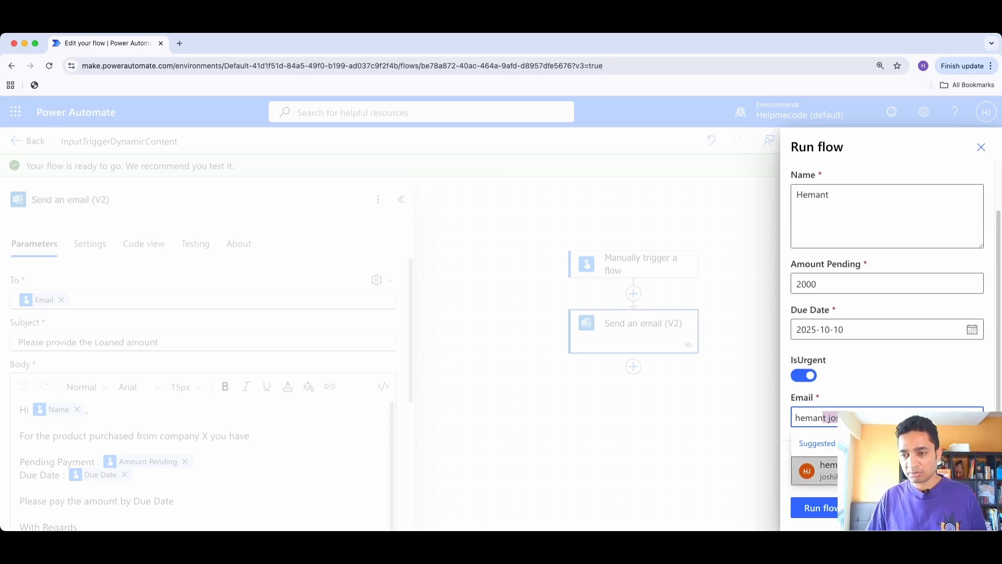
pyautogui.click(855, 471)
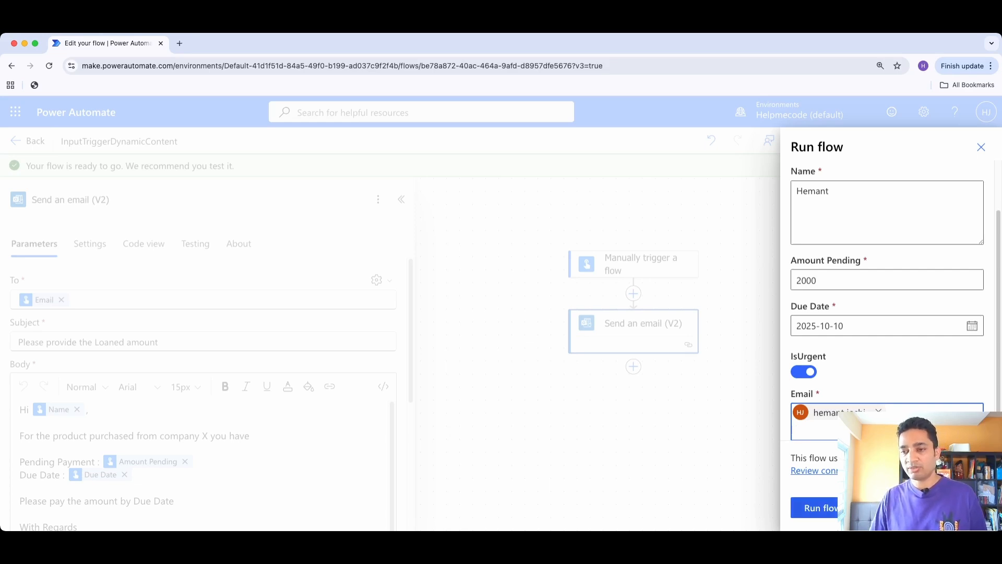
pyautogui.click(820, 507)
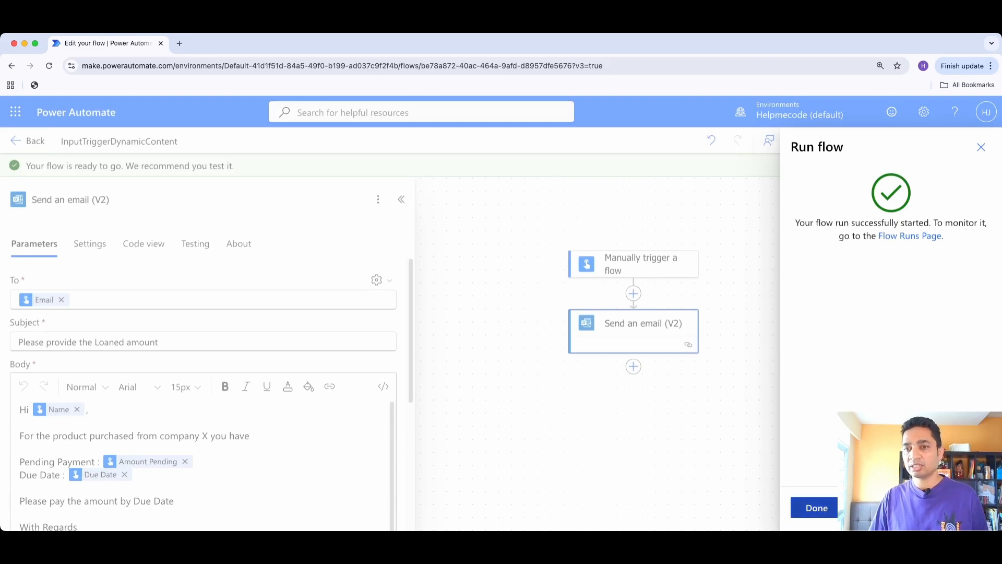
pyautogui.click(816, 507)
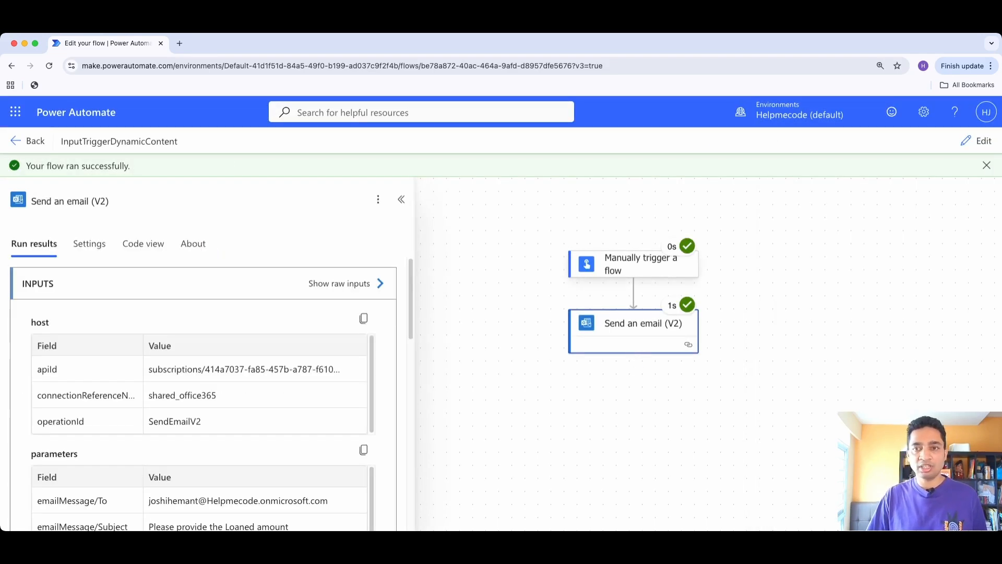
# Examine the manual trigger's inputs and raw outputs in the run results
pyautogui.click(634, 263)
pyautogui.scroll(-5, 201, 389)
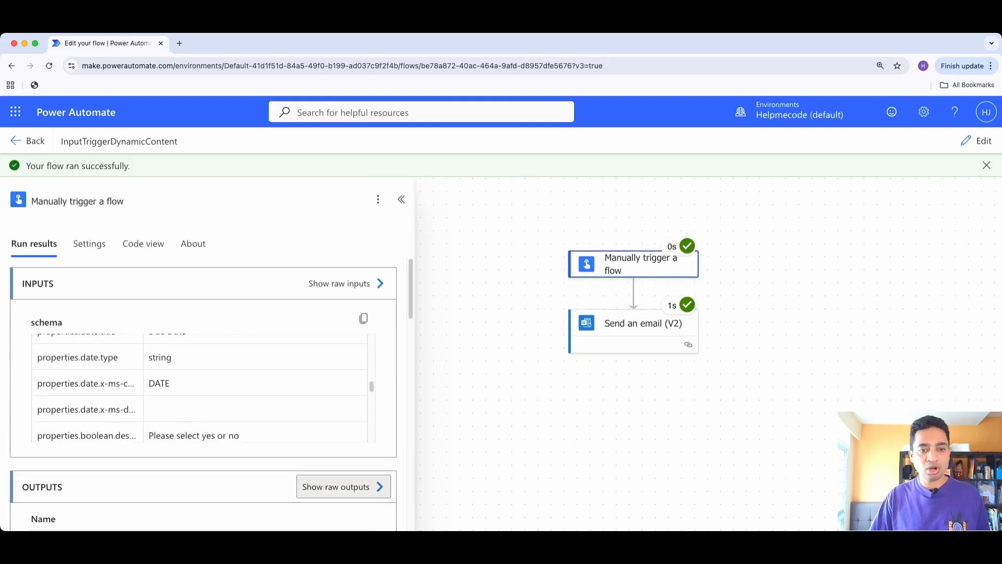
pyautogui.click(343, 487)
pyautogui.click(973, 148)
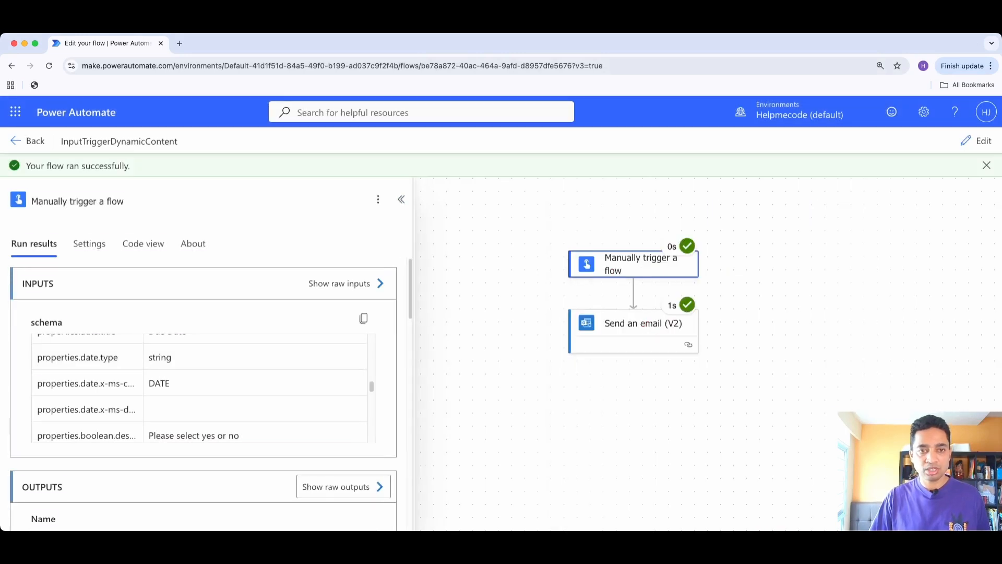
# Examine the submitted values in the trigger's output body and the run results of the Send an email (V2) action
pyautogui.moveTo(412, 355); pyautogui.dragTo(406, 354)
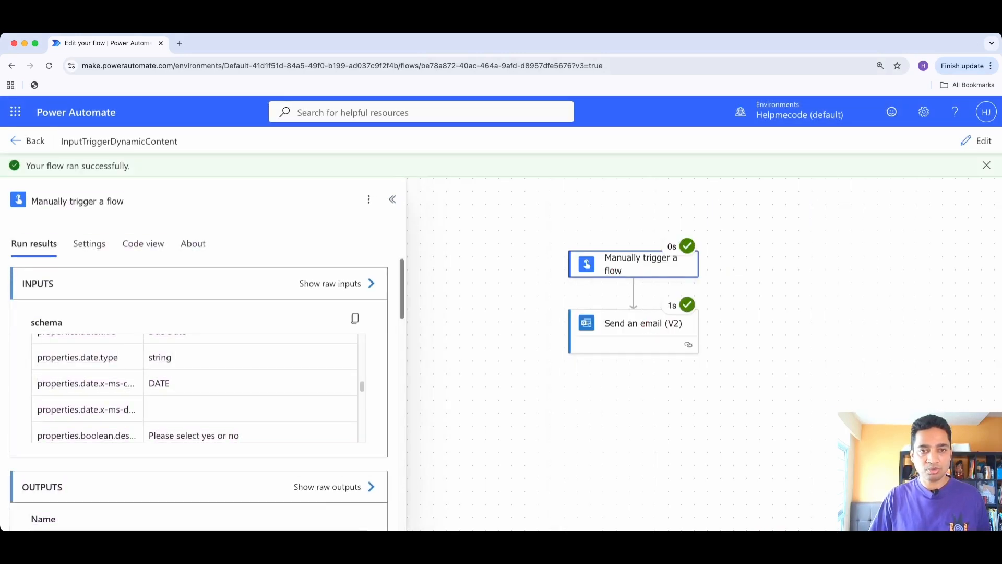
pyautogui.scroll(-15, 198, 391)
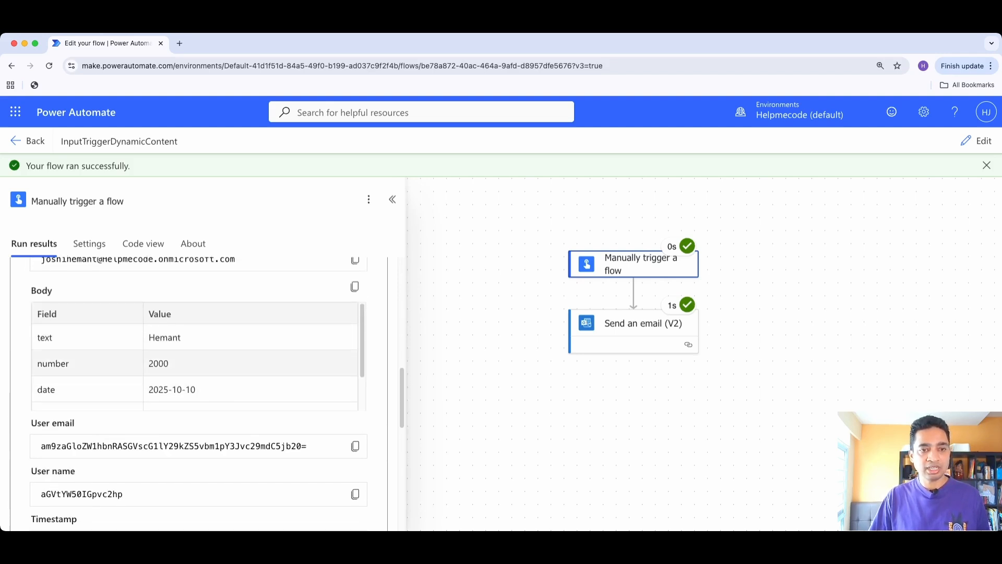
pyautogui.scroll(-2, 199, 361)
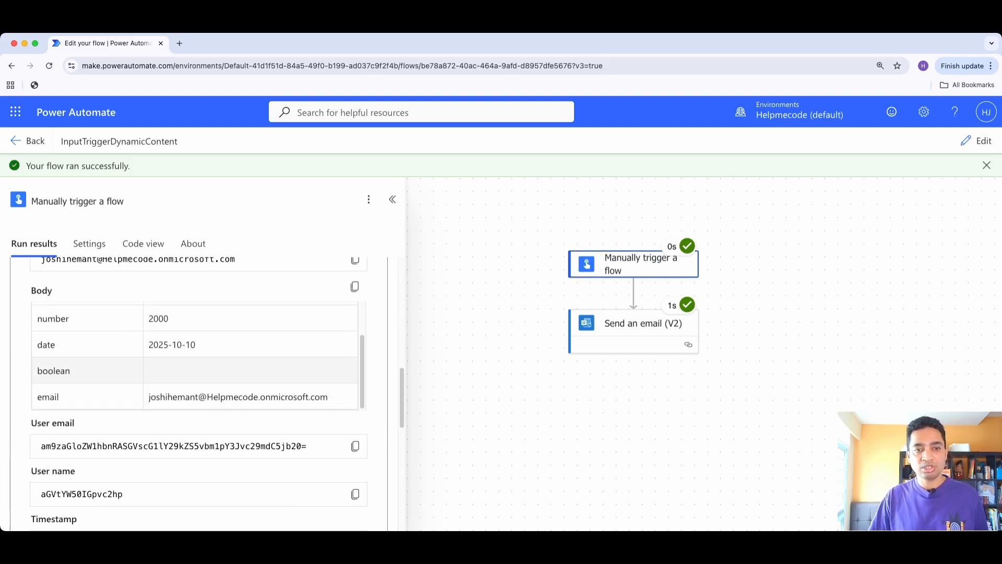
pyautogui.click(643, 324)
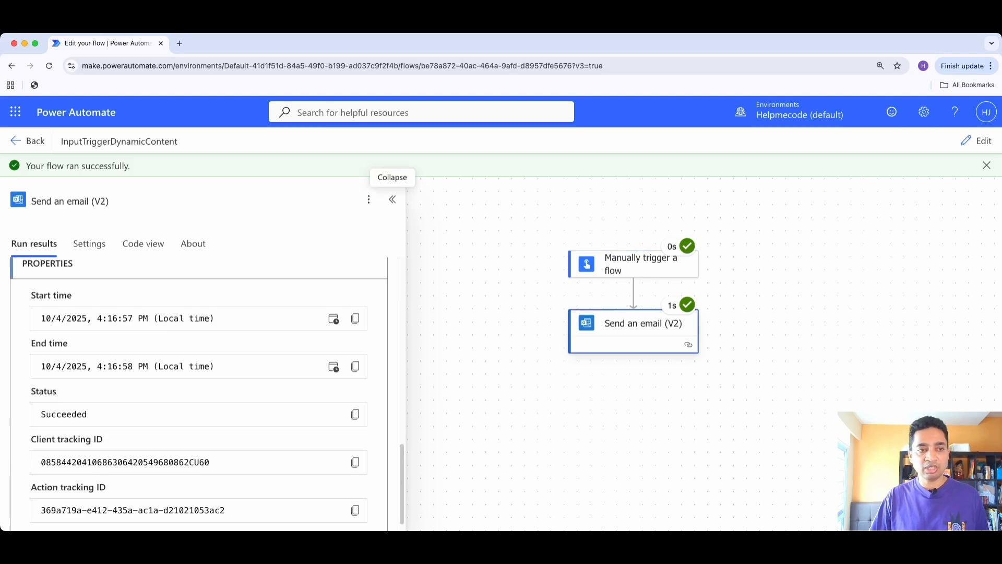
pyautogui.scroll(2, 198, 391)
pyautogui.scroll(-2, 198, 391)
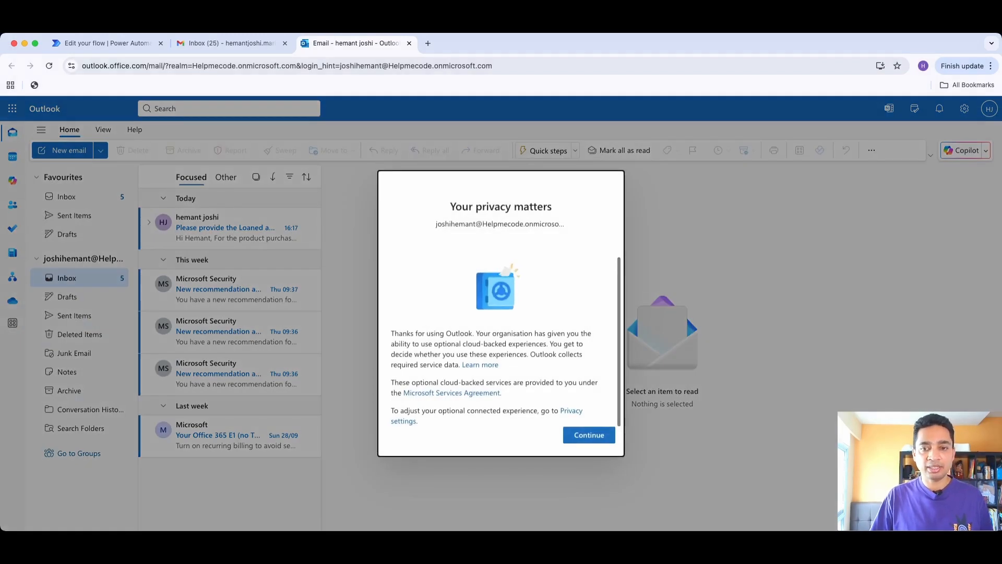
# In Outlook, dismiss the privacy notice, open the "Please provide the Loaned amount" email and postpone the Copilot offer
pyautogui.click(589, 434)
pyautogui.click(236, 227)
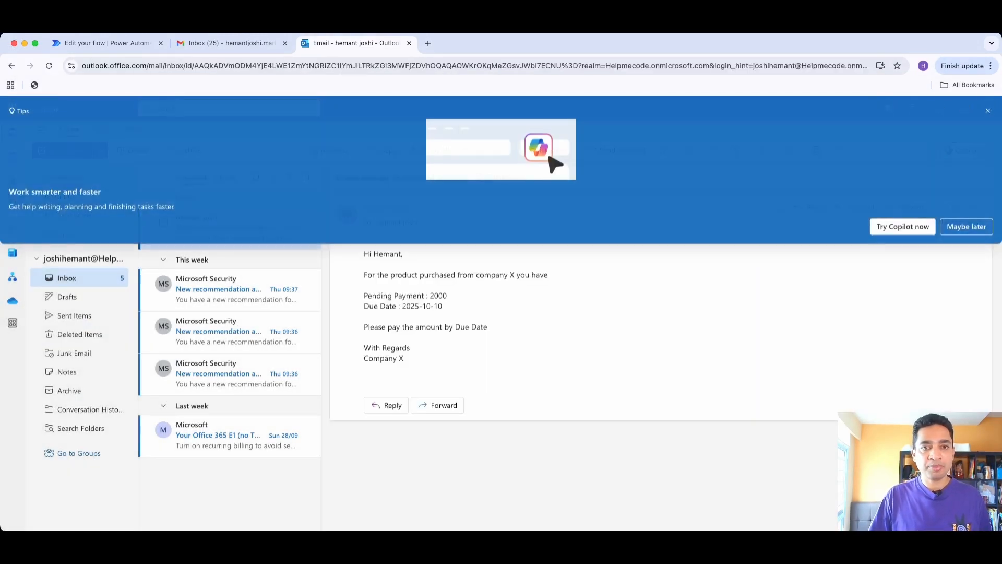
pyautogui.click(966, 226)
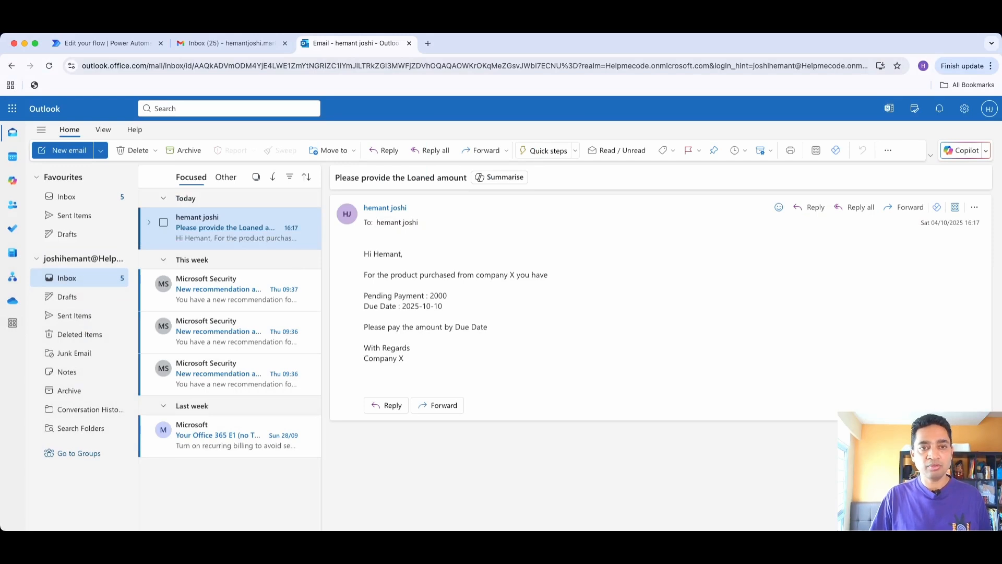
# Check the greeting name, Pending Payment and Due Date in the received email against the values entered for the run
pyautogui.tripleClick(383, 253)
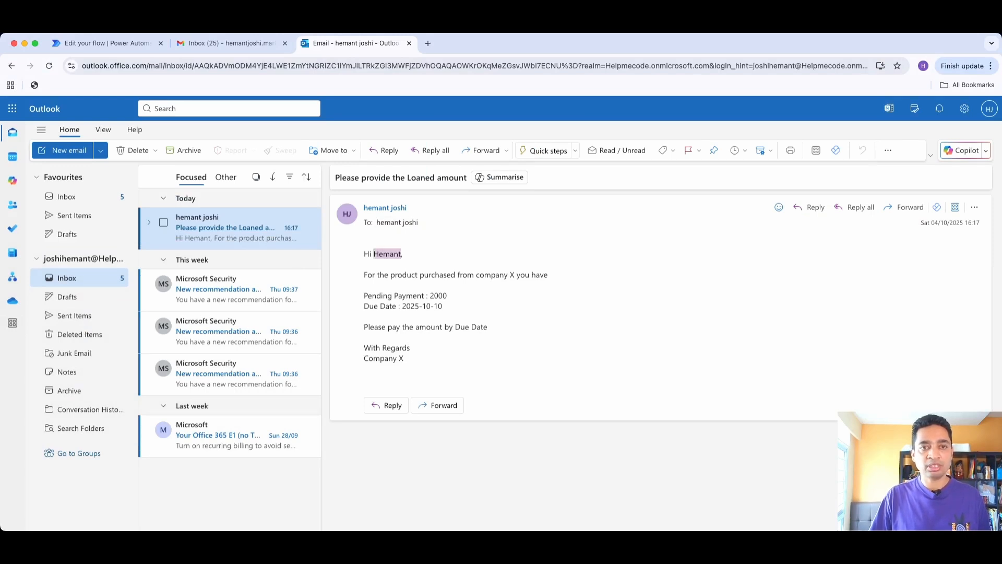
pyautogui.doubleClick(438, 296)
pyautogui.moveTo(402, 306); pyautogui.dragTo(442, 305)
pyautogui.click(444, 307)
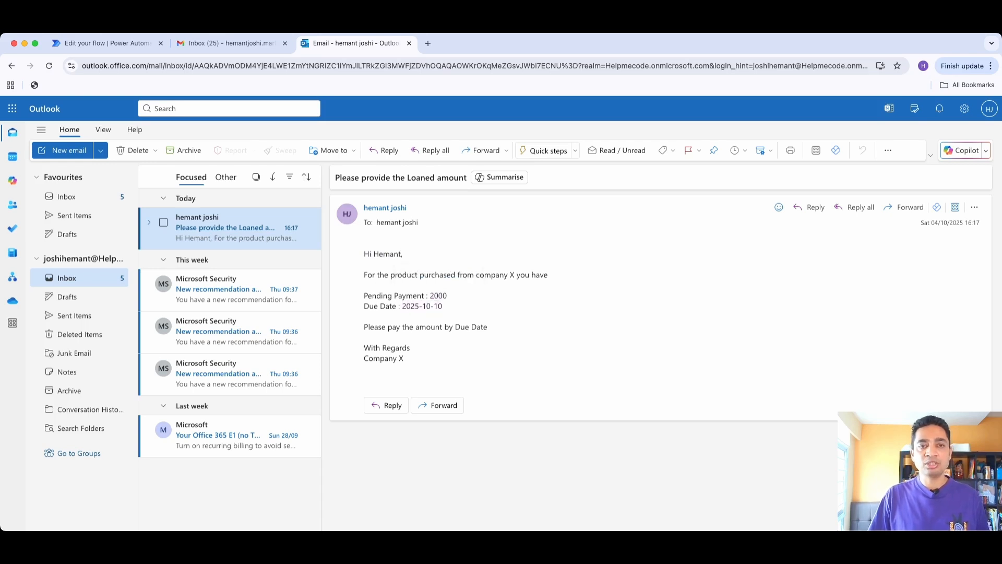